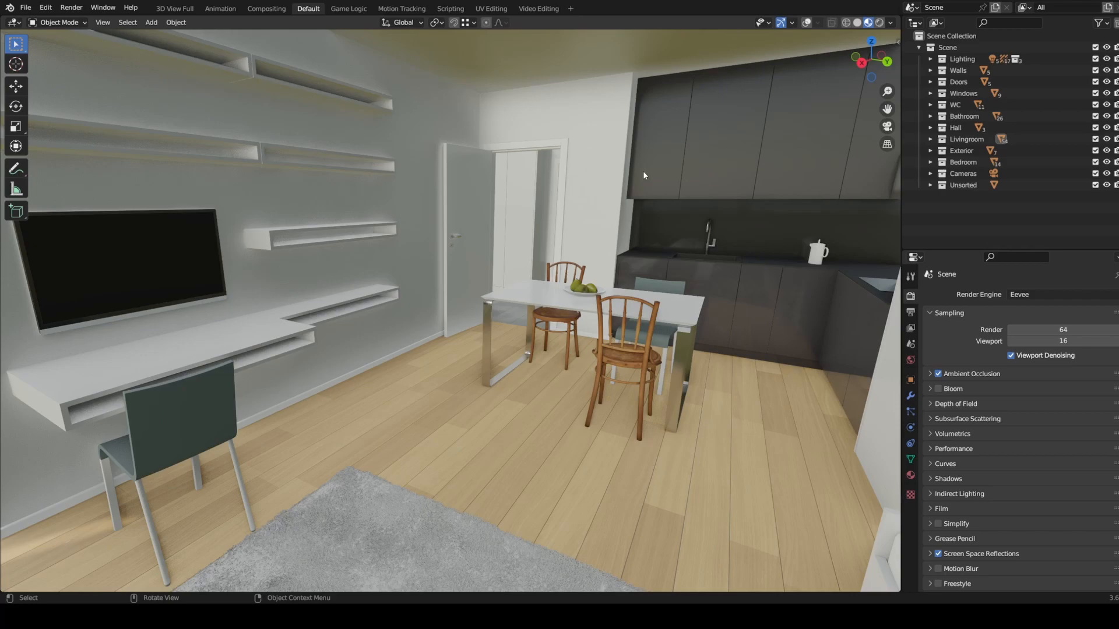
Open the PACKED Data Manager in the viewport sidebar and widen the sidebar
key(n)
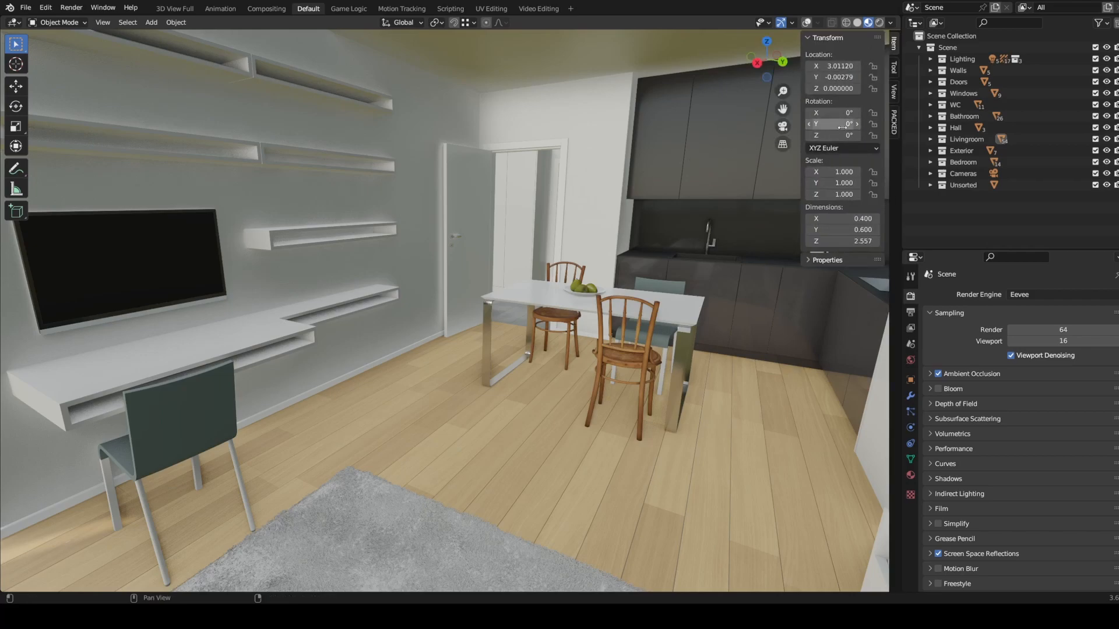
click(894, 122)
drag(802, 123, 680, 123)
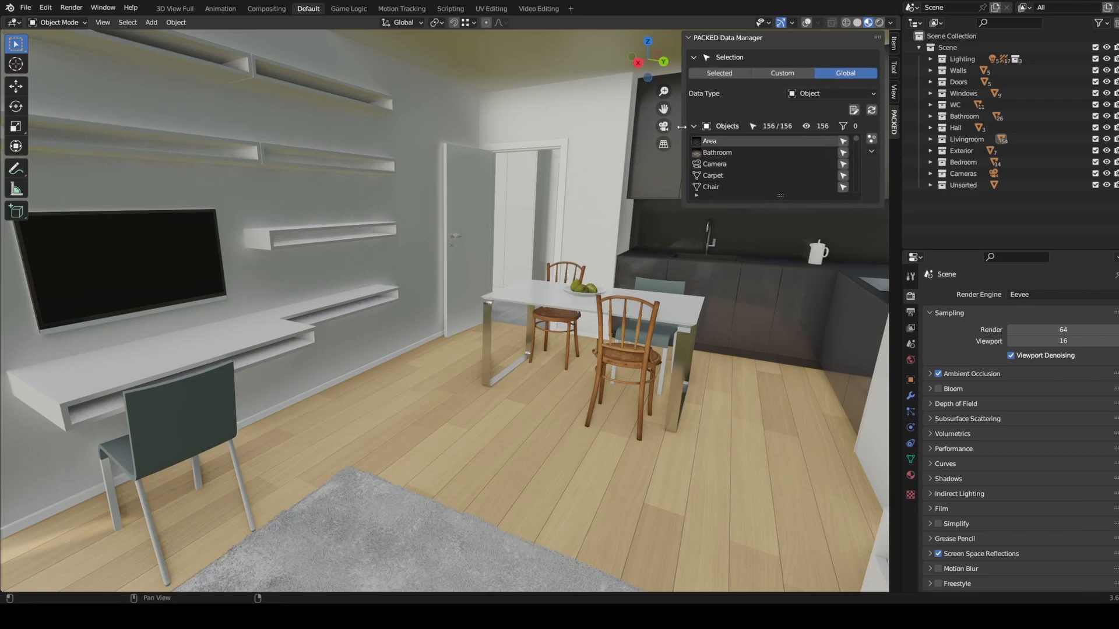
Examine the available data types, the batch operations for objects, and the active object's properties for comparison
click(832, 95)
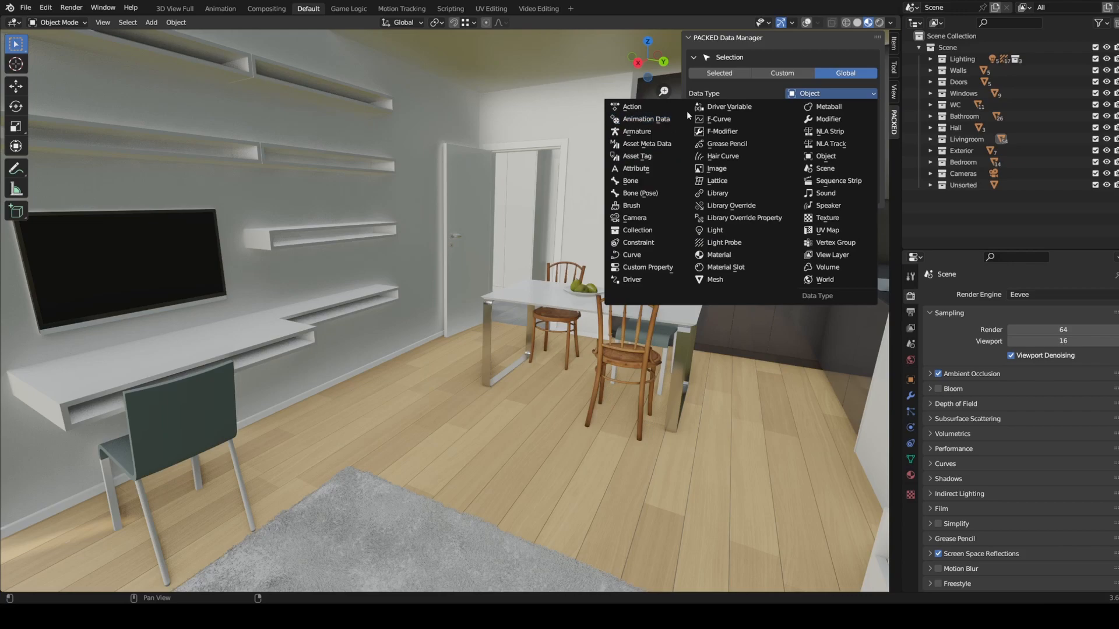
click(763, 89)
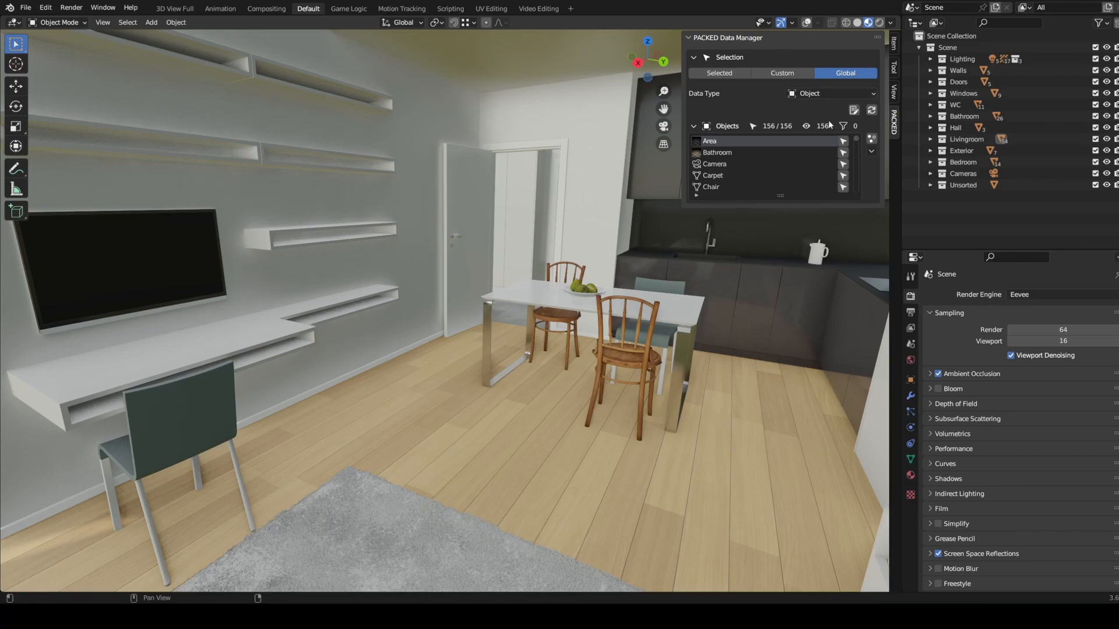
click(871, 153)
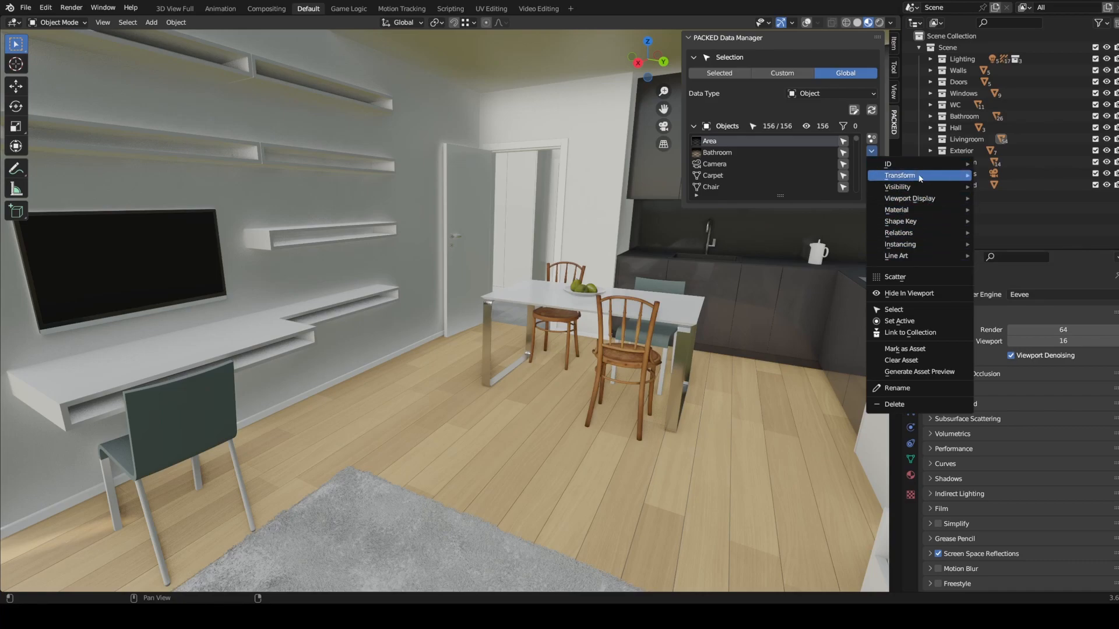
mouse_move(902, 163)
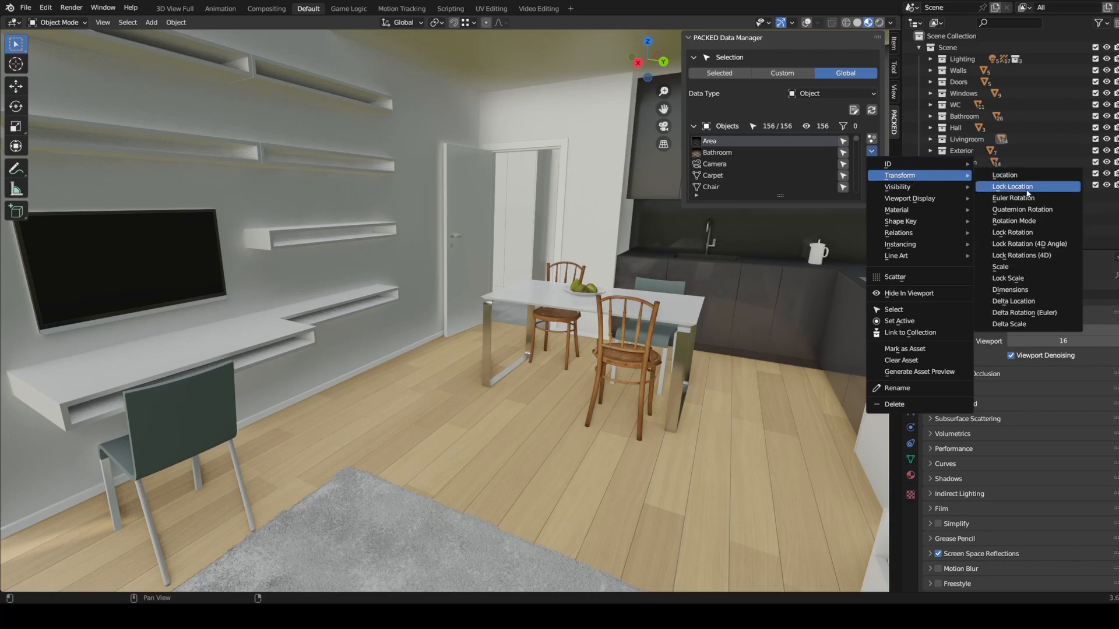
mouse_move(940, 190)
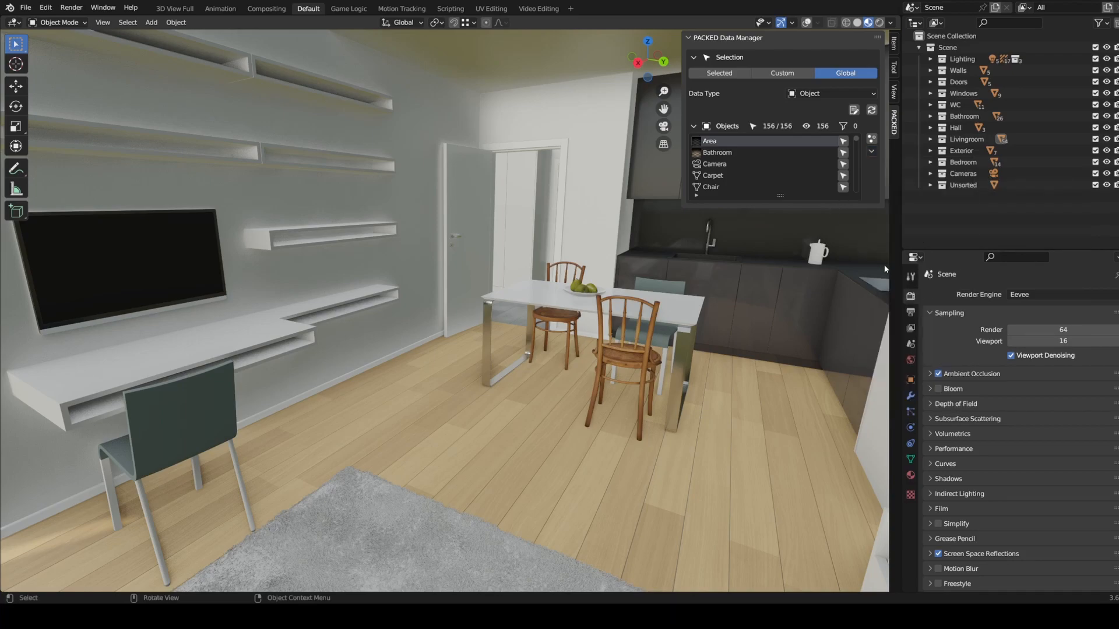
click(910, 380)
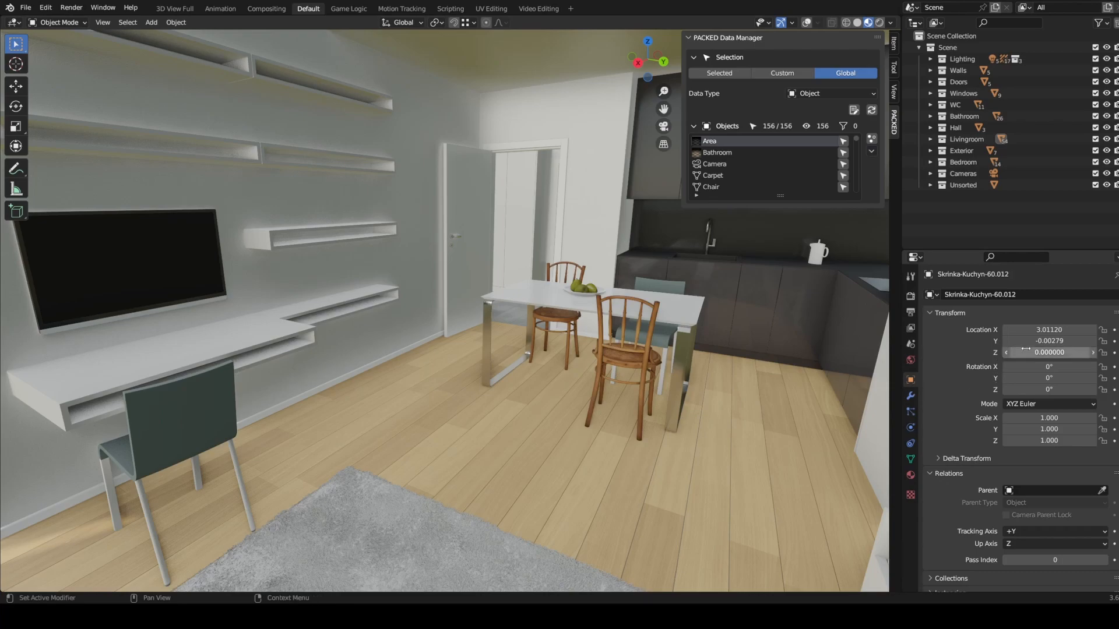
scroll(1047, 348, down, 10)
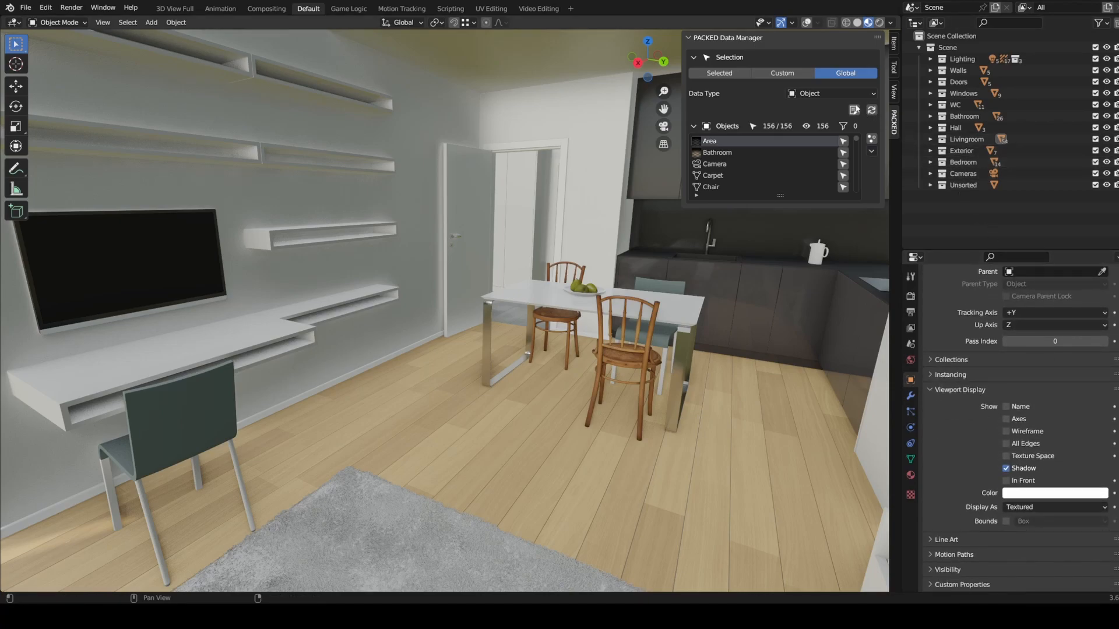
click(832, 93)
click(872, 152)
Lengthen the PACKED object list to show more entries and look through the scene's objects
drag(779, 196, 779, 482)
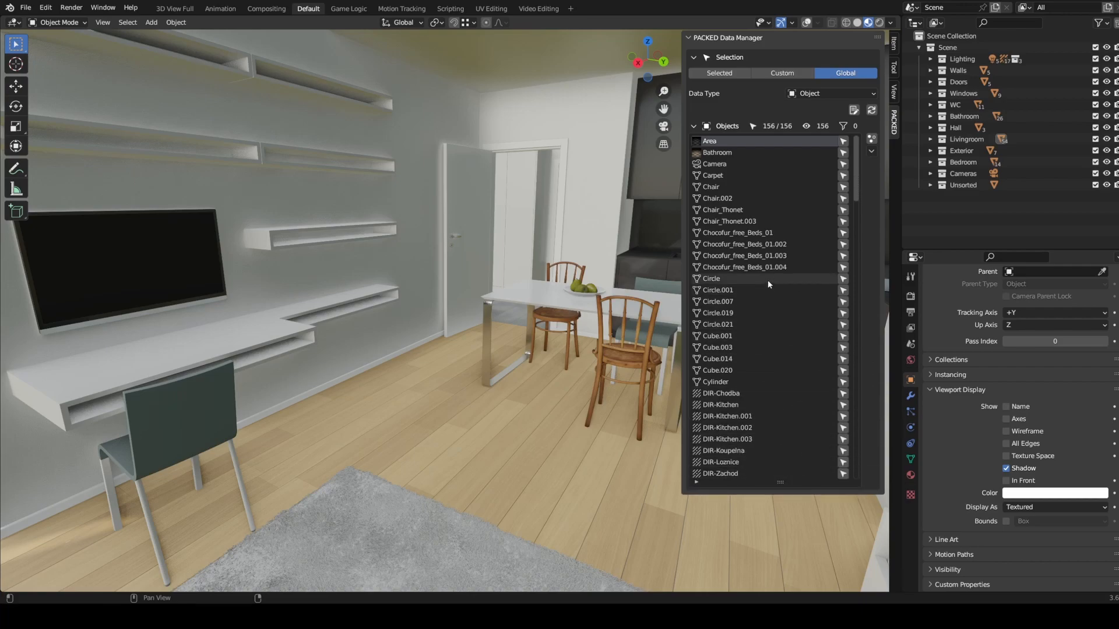
scroll(767, 280, down, 8)
scroll(768, 281, down, 16)
drag(857, 208, 847, 132)
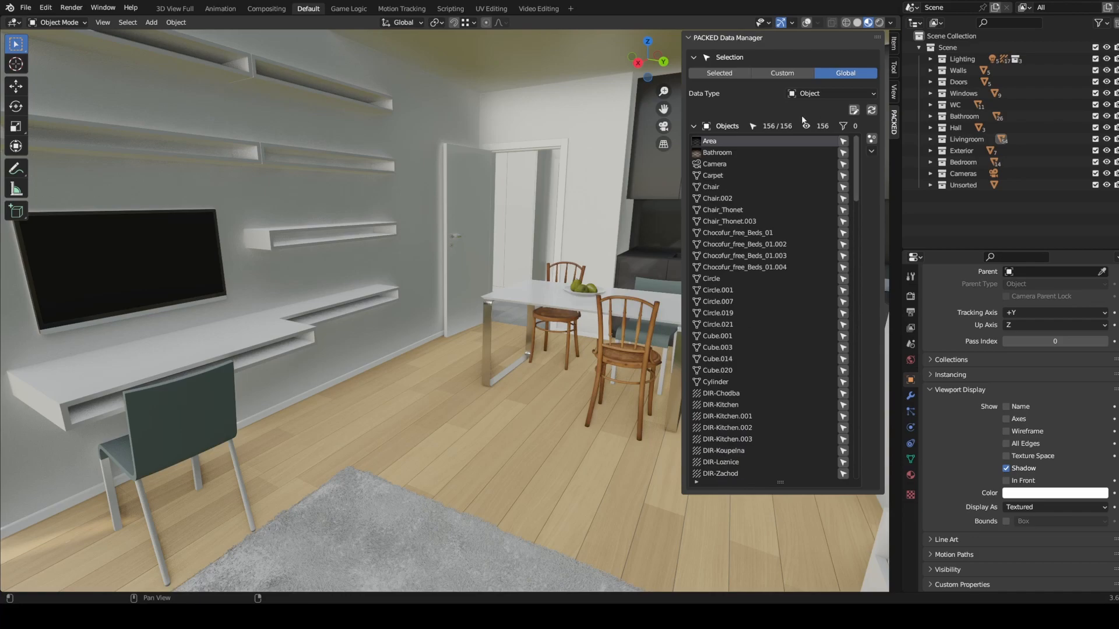
Filter the object list by the name "chair"
click(697, 484)
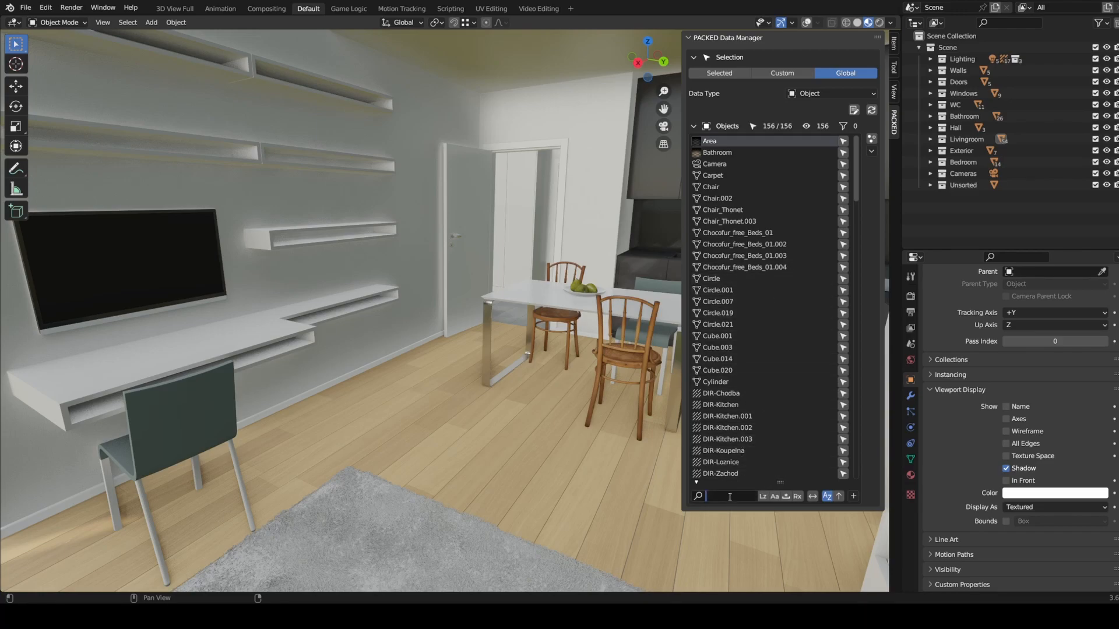
text(chai)
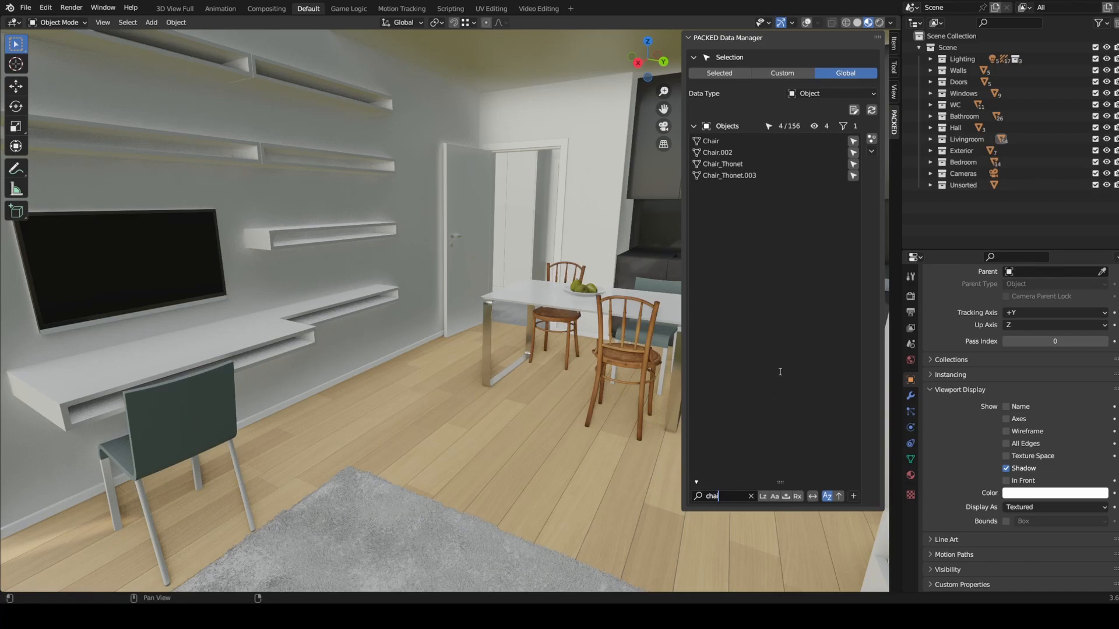
click(737, 452)
click(723, 498)
click(724, 498)
text(r)
key(Return)
Select all filtered chair objects in the active view layer and turn on the viewport overlays
click(872, 153)
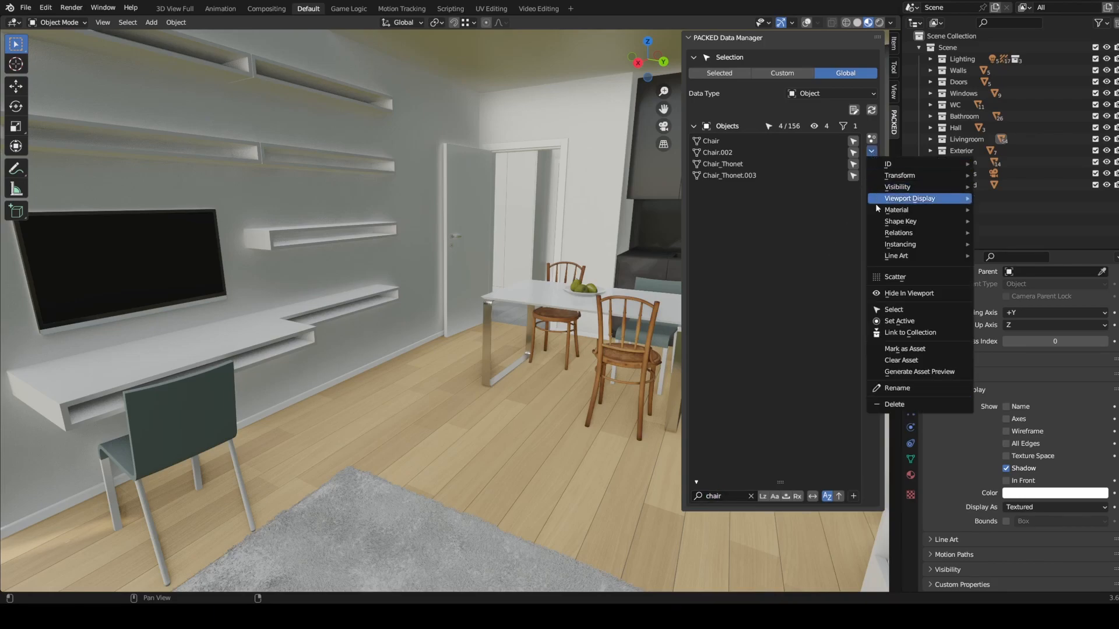
click(904, 310)
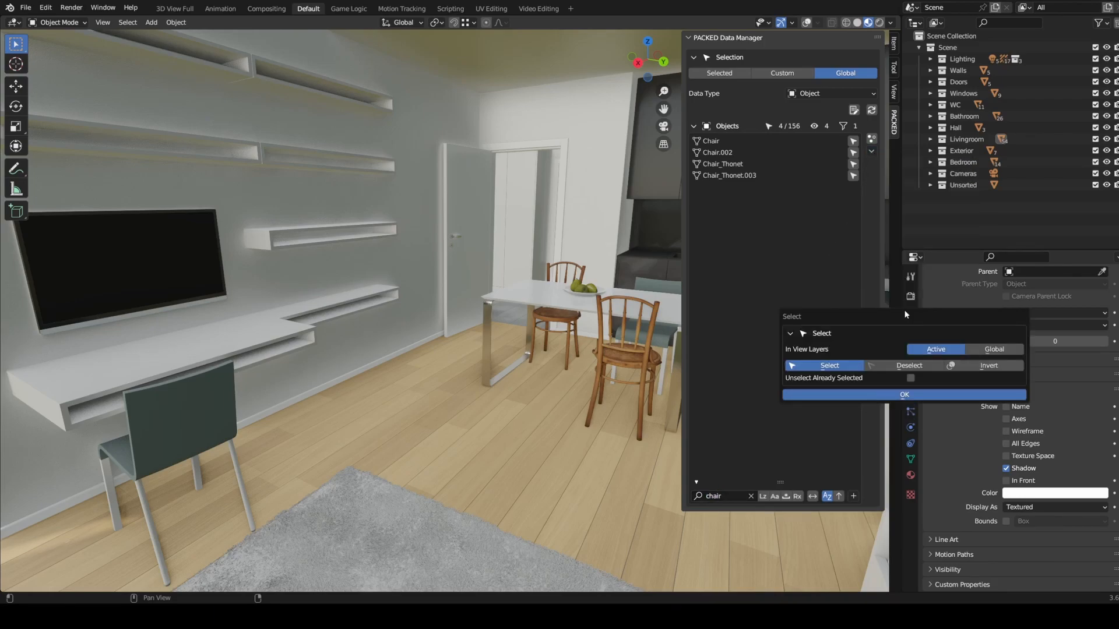
click(901, 394)
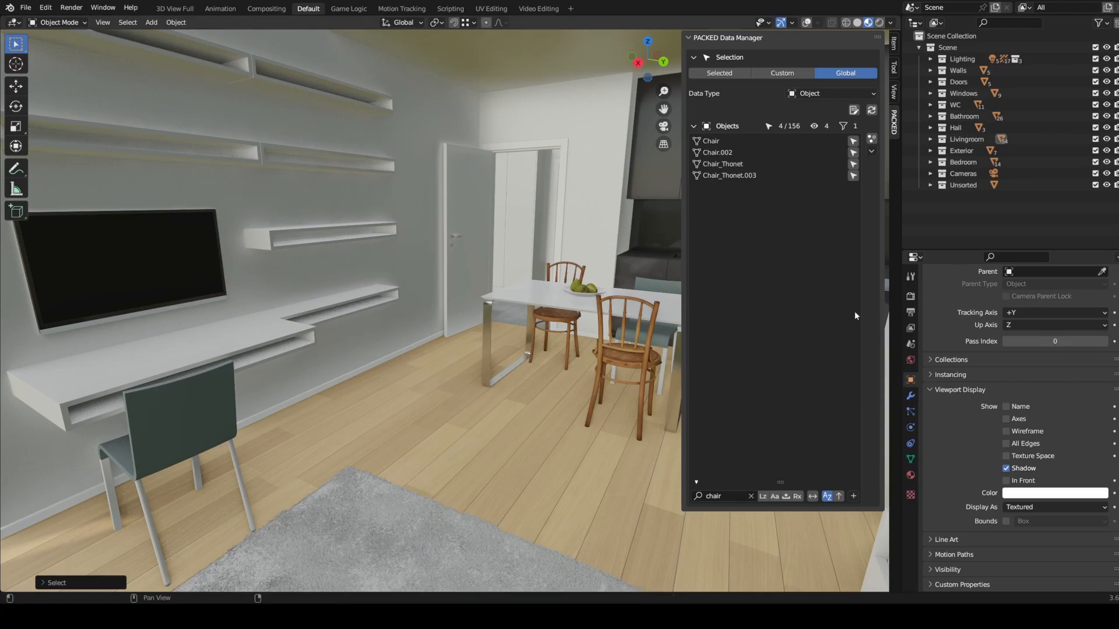
click(806, 23)
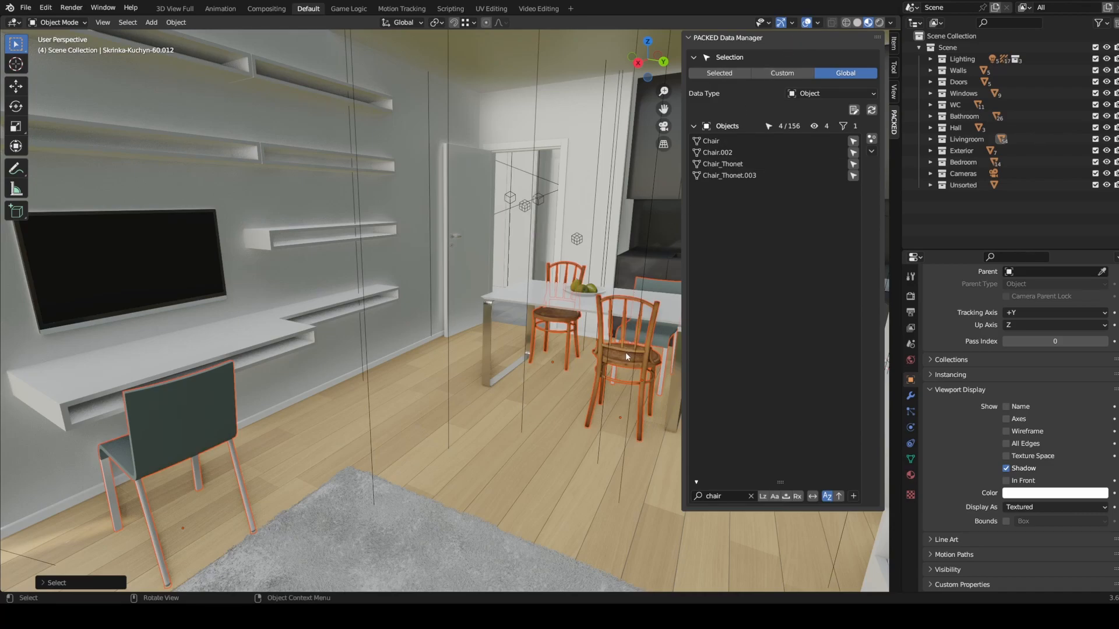
Hide the selected chairs in the viewport and run the Select operation on the filtered chairs again
key(h)
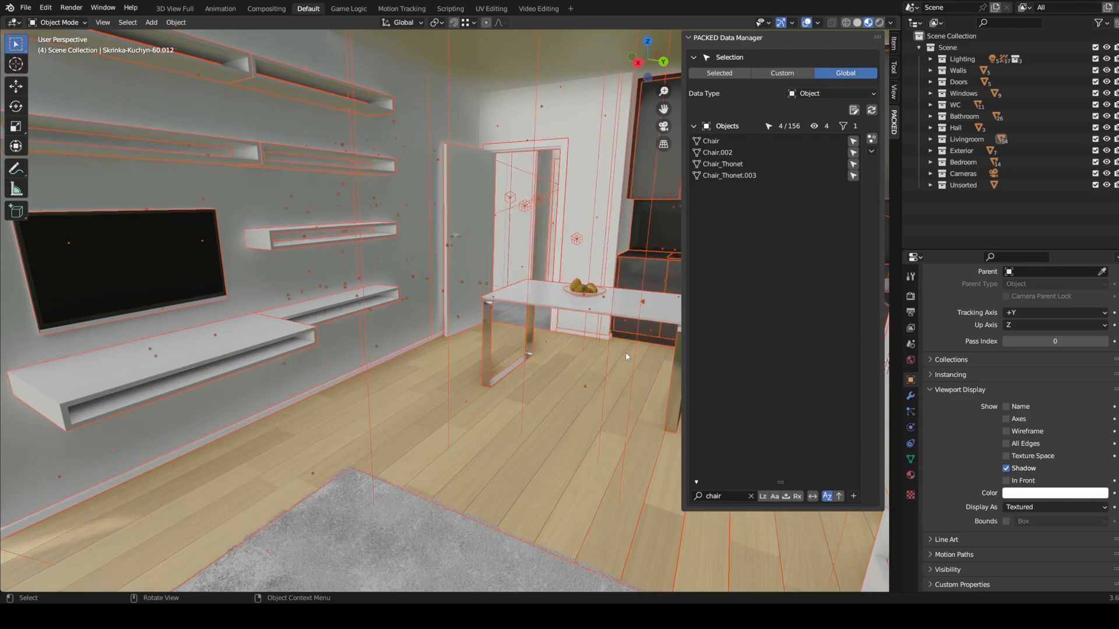
click(871, 151)
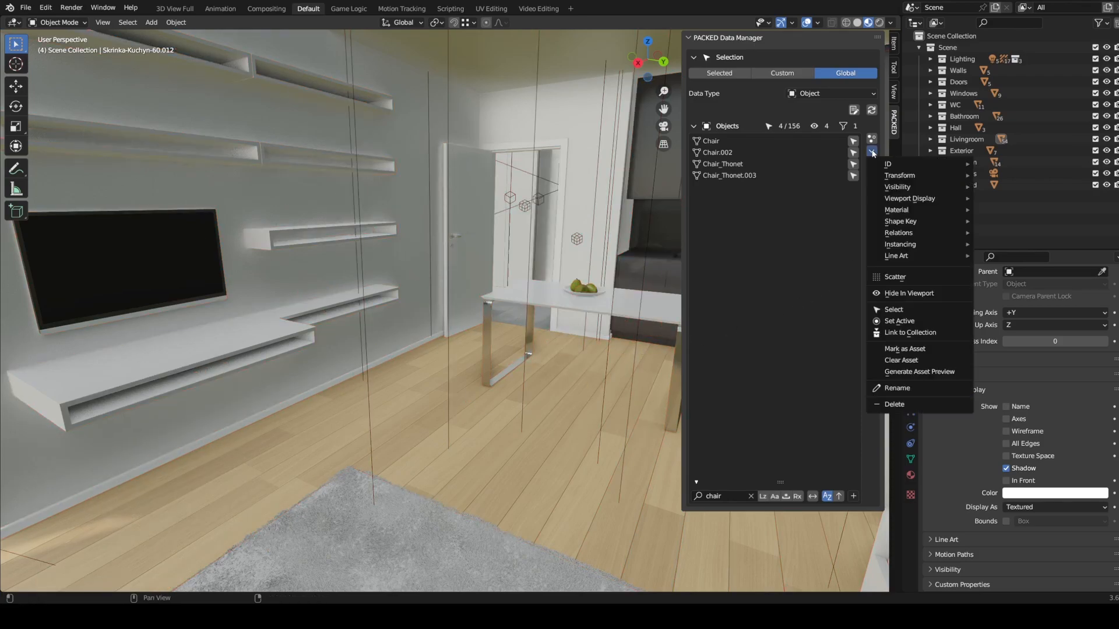
click(901, 310)
click(901, 393)
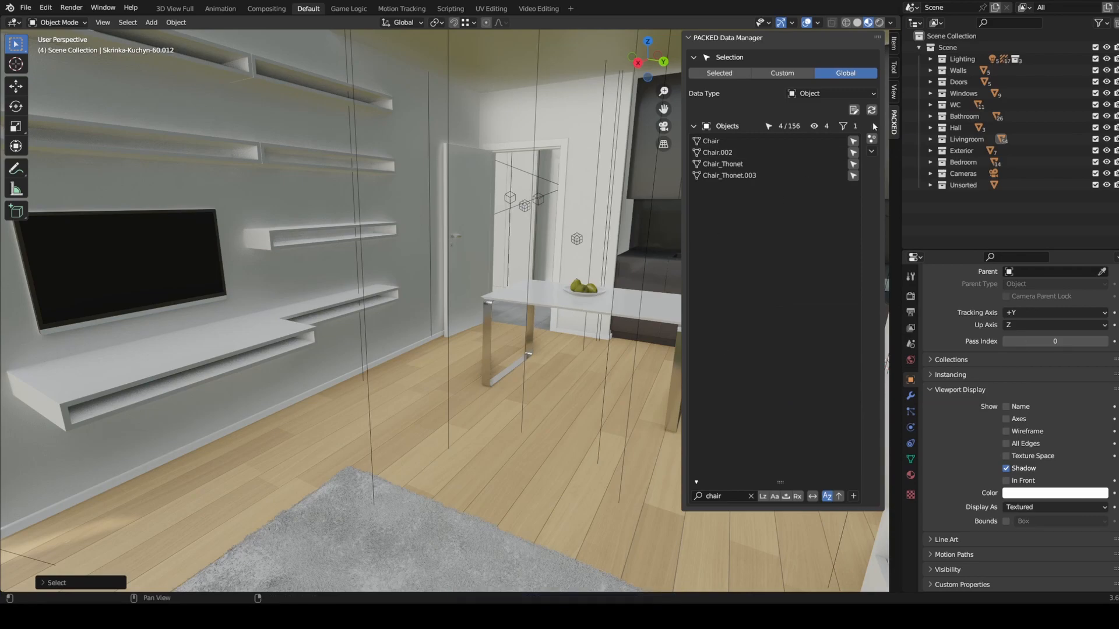
Examine the Link to Collection options for the filtered chairs, comparing the Scene and Custom target collections
click(872, 151)
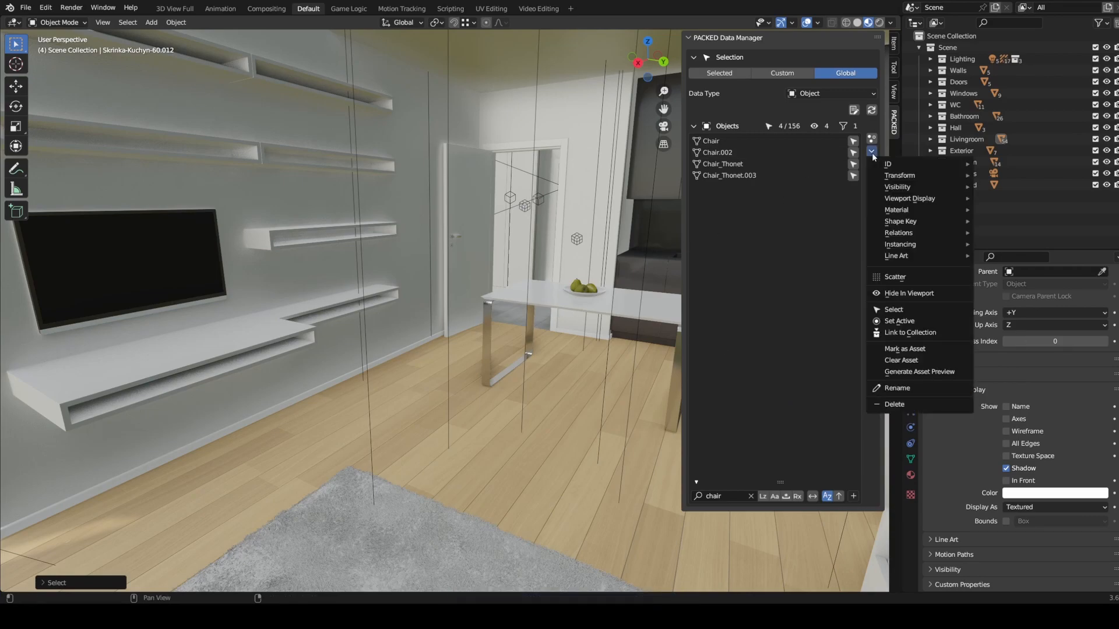
click(909, 332)
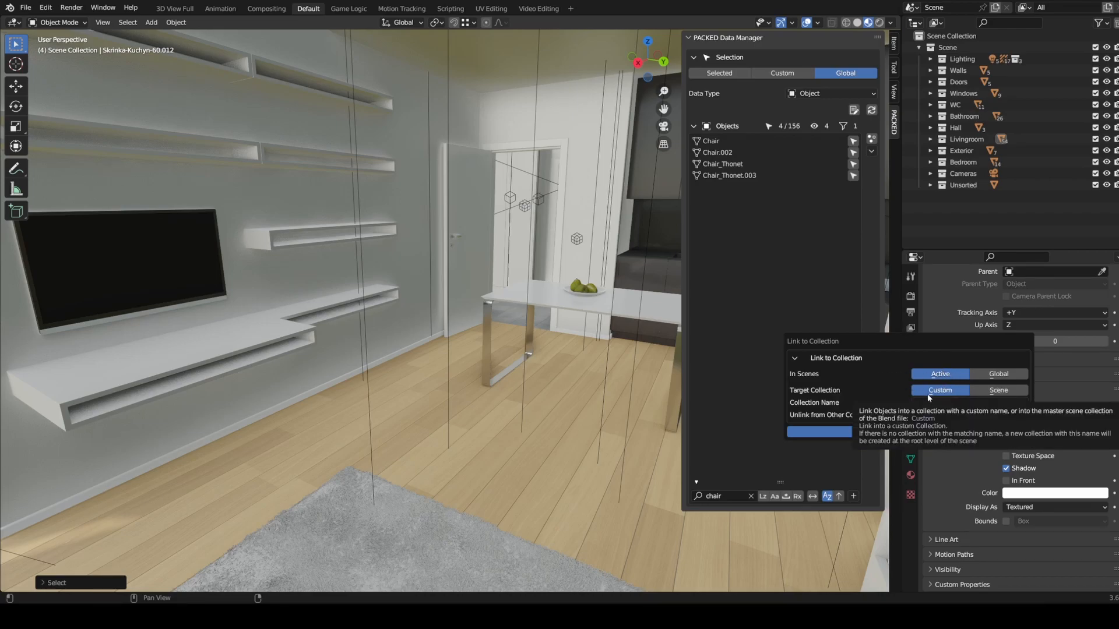
click(1003, 394)
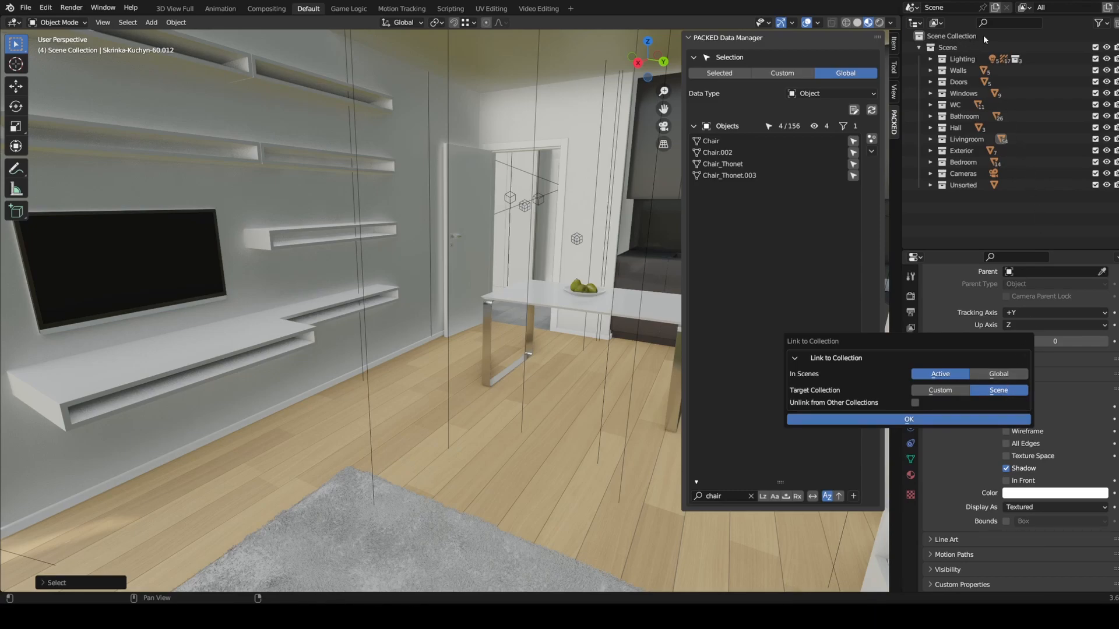
click(941, 391)
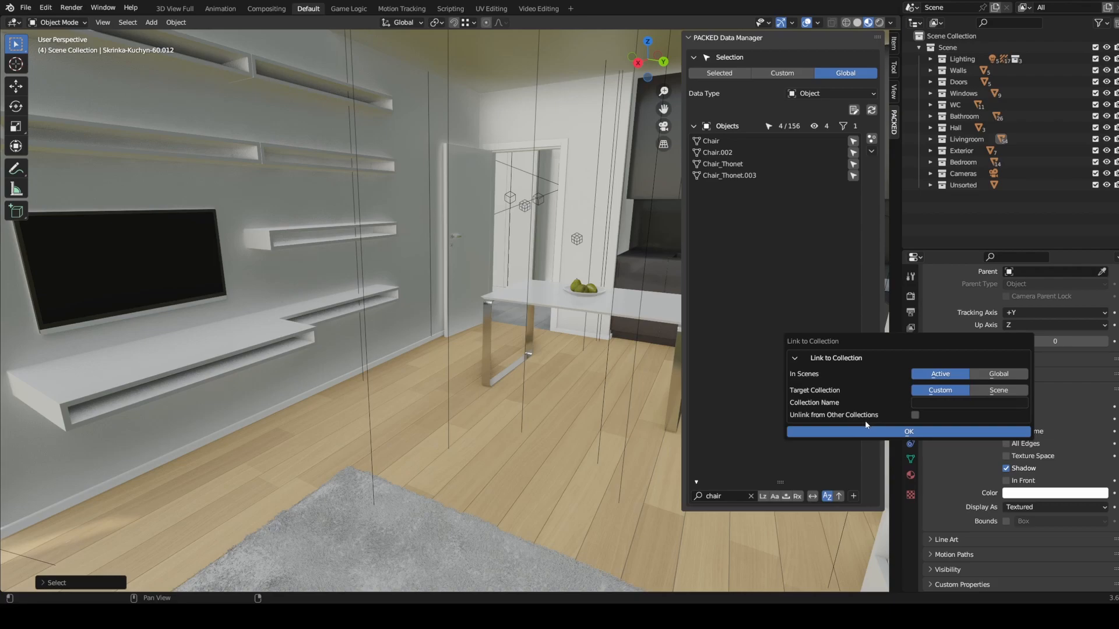
click(911, 432)
scroll(948, 200, down, 1)
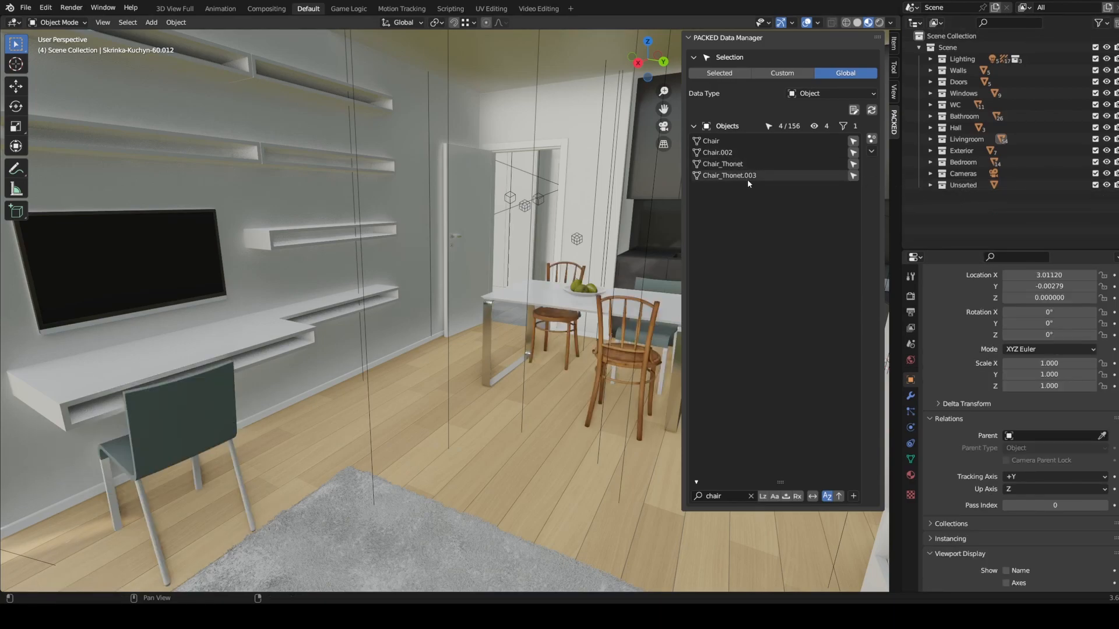
Batch rename the filtered chair objects, replacing "." with "_" in their names
click(871, 151)
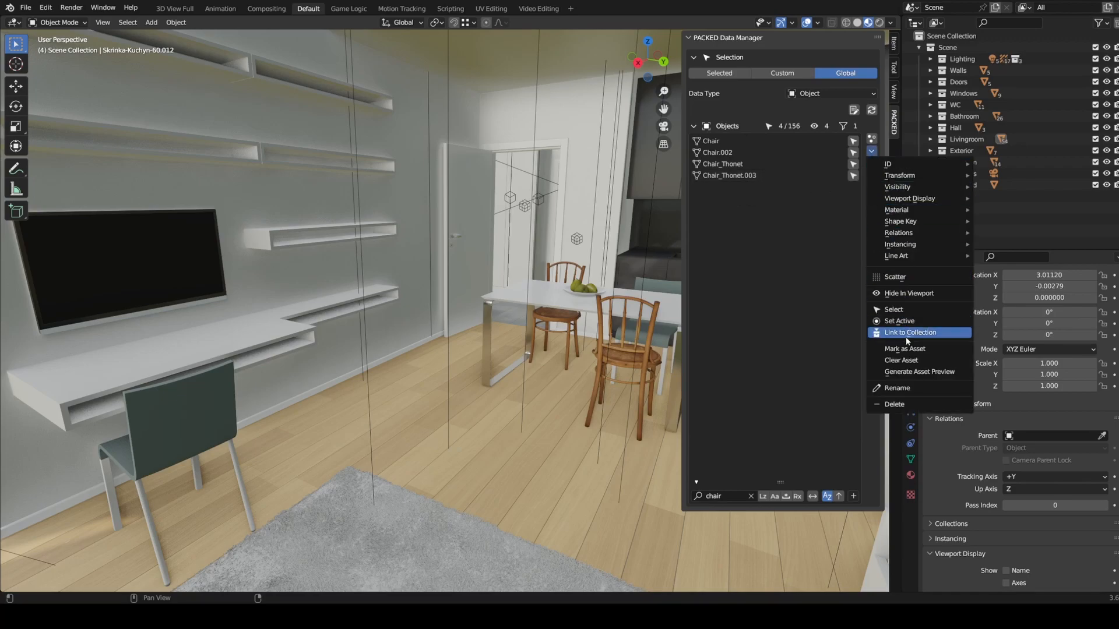
click(907, 387)
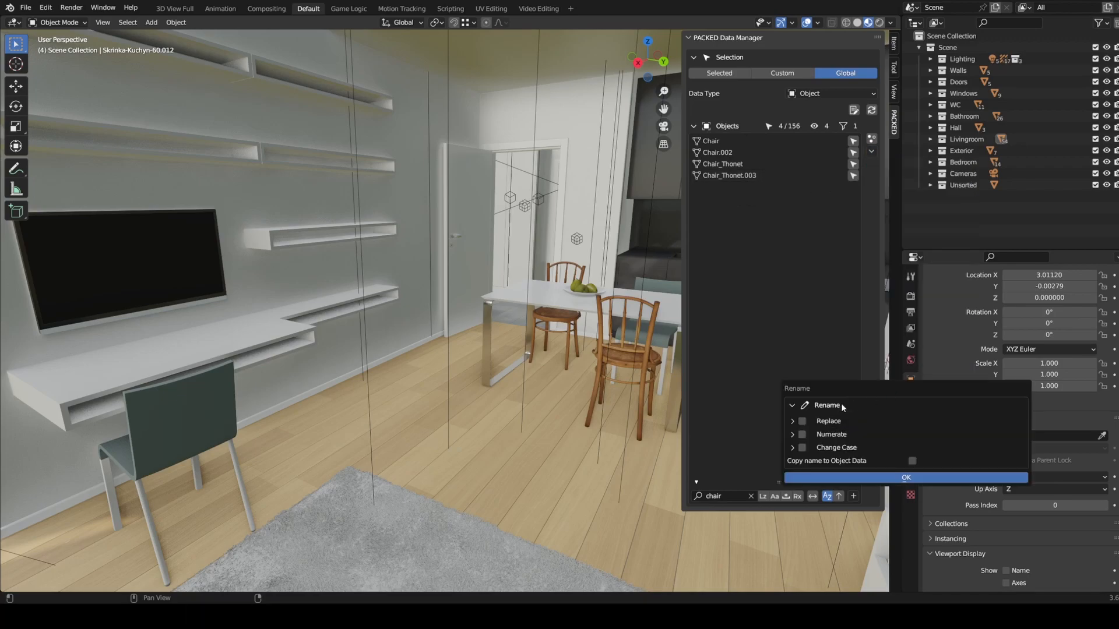
click(803, 421)
drag(873, 388, 805, 305)
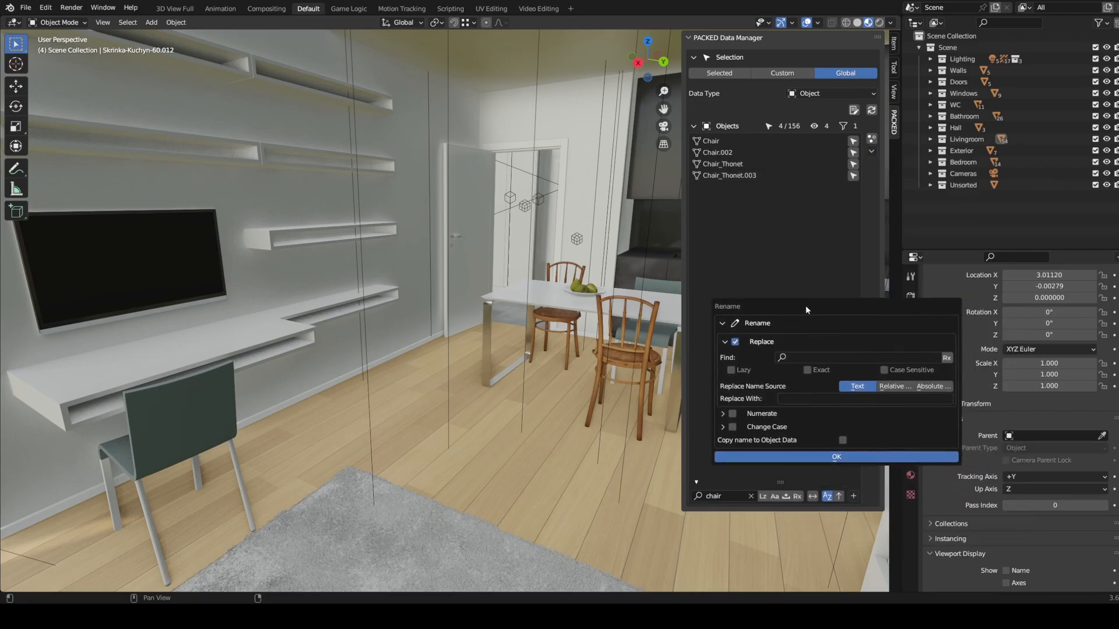
click(812, 357)
text(.)
click(790, 399)
text(_)
click(836, 457)
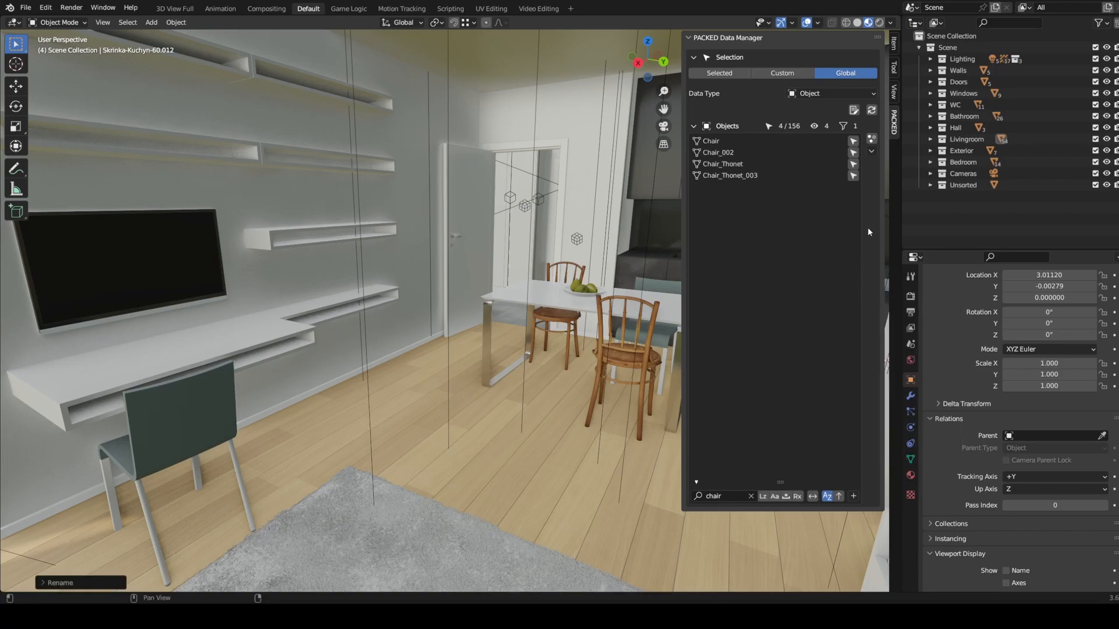
Review the operation report for the chair renaming and close it
click(855, 111)
drag(855, 110, 807, 227)
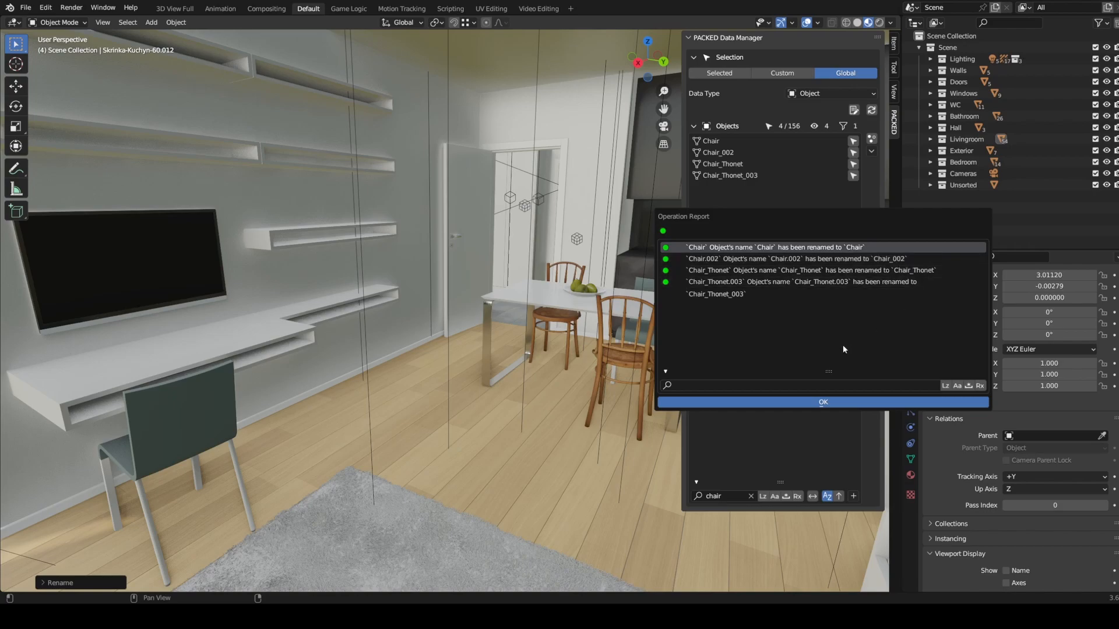
click(819, 401)
Switch the managed data type to Material and lengthen the material list
click(822, 93)
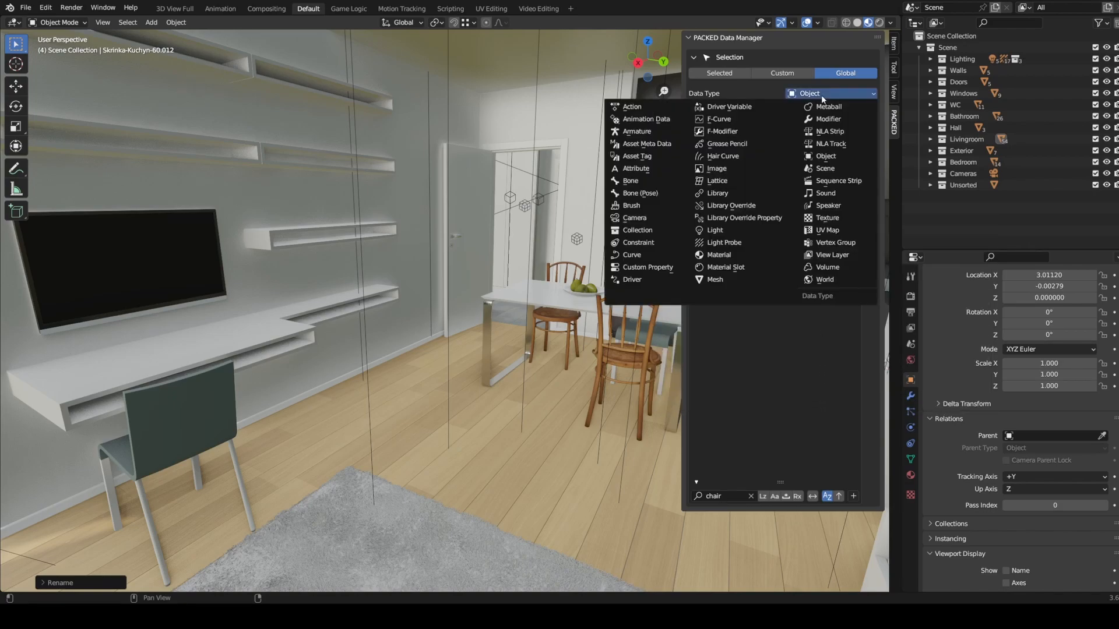
click(742, 253)
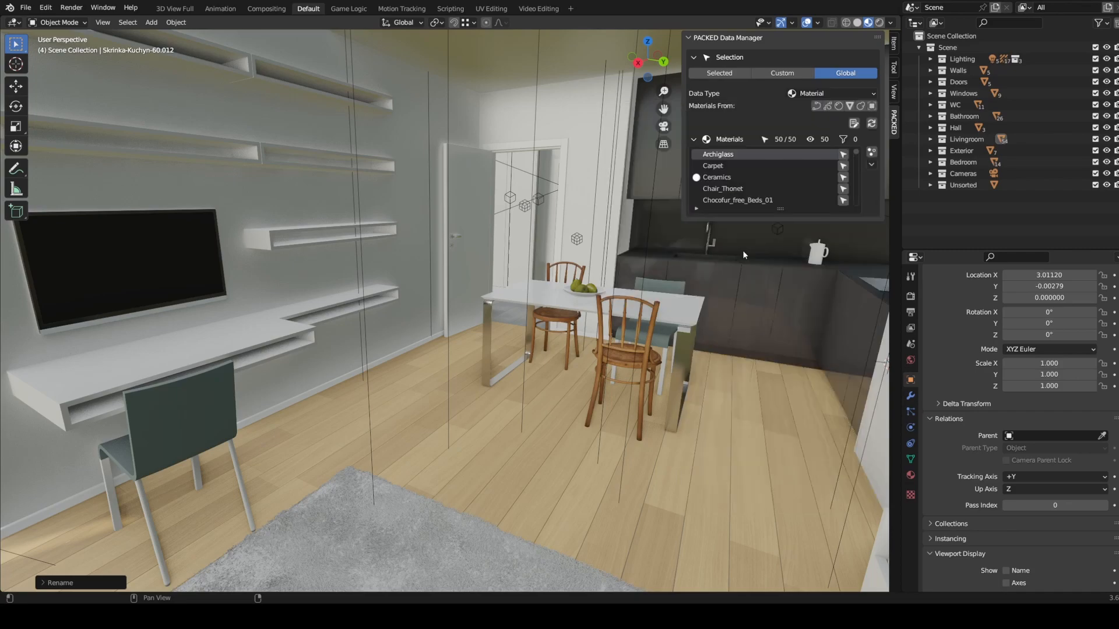
drag(781, 209, 810, 516)
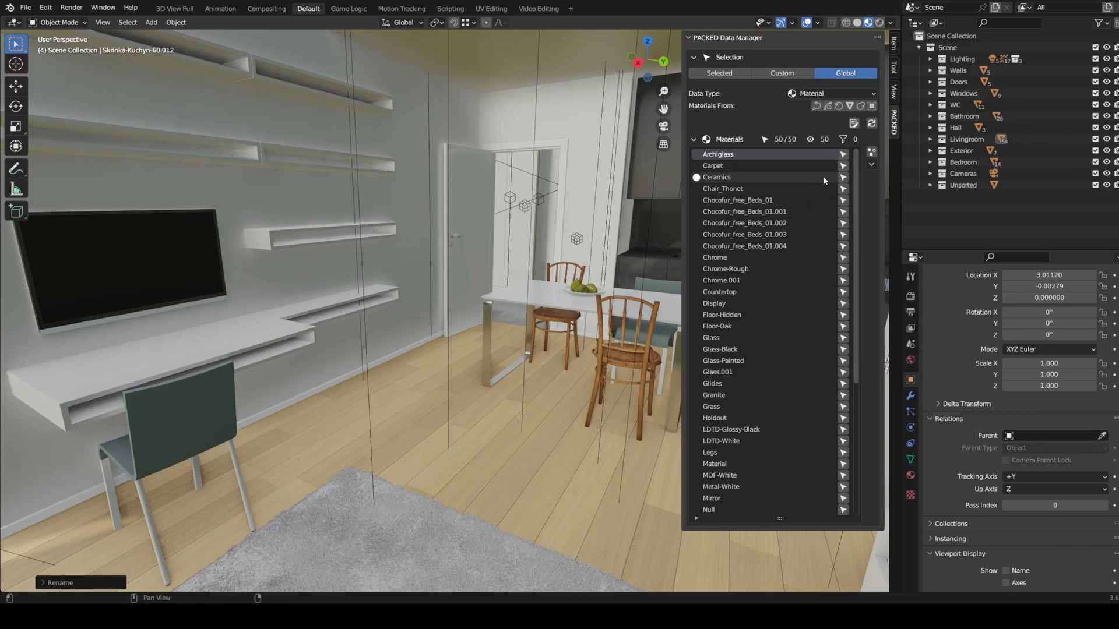
Select all objects that use the Ceramics material and isolate them in local view
click(843, 178)
middle_drag(620, 236, 632, 293)
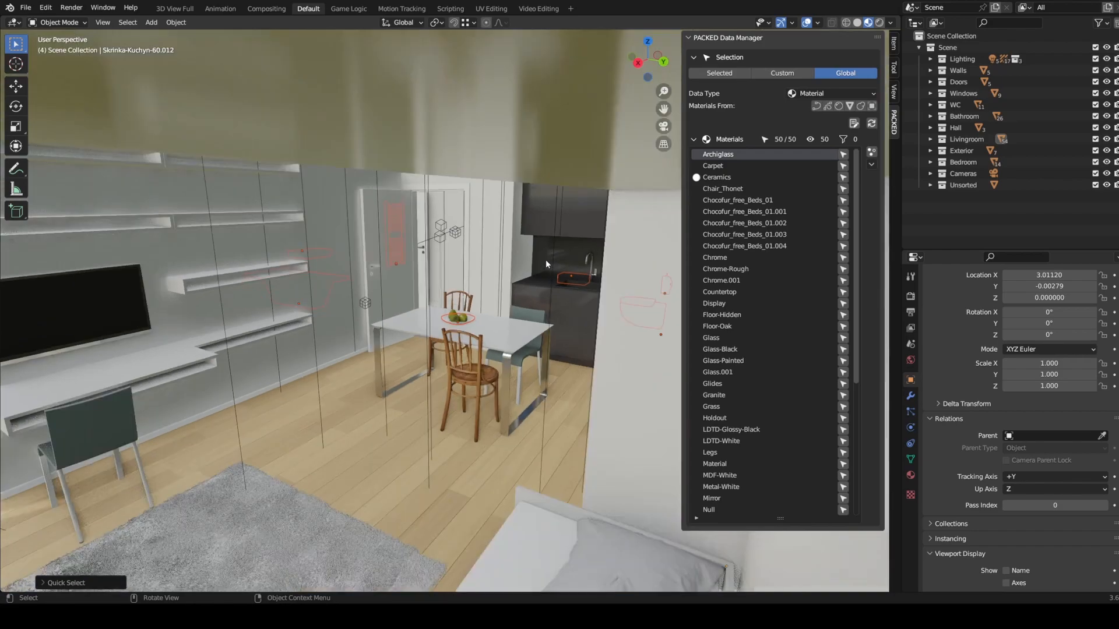
key(KP_Divide)
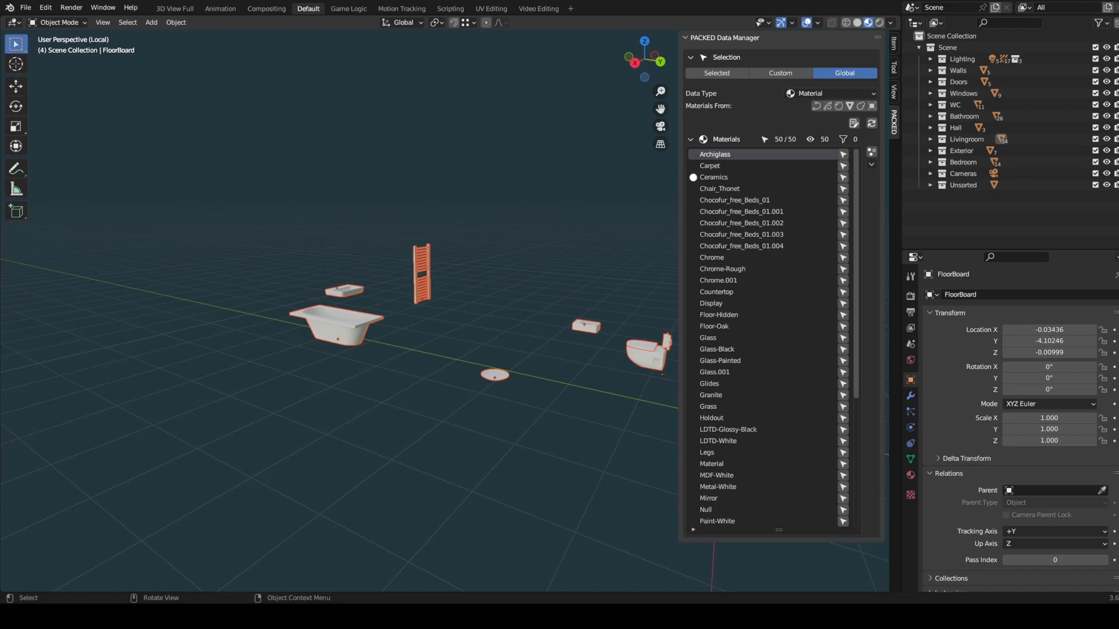
Switch the managed data type to Material Slot and deselect all the isolated objects
click(816, 93)
click(748, 267)
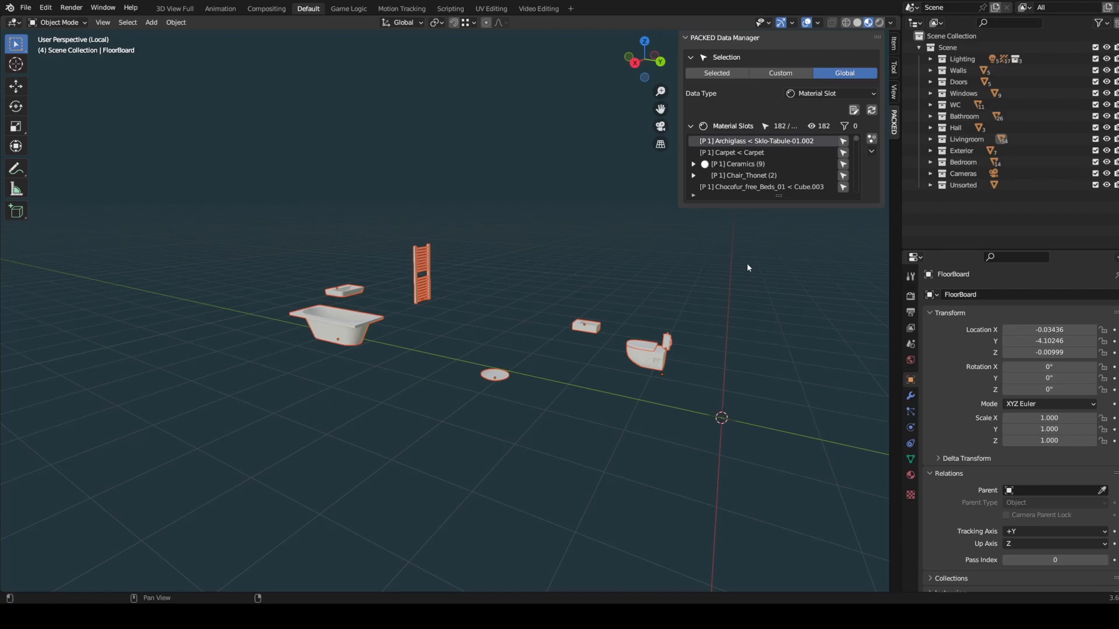
click(746, 264)
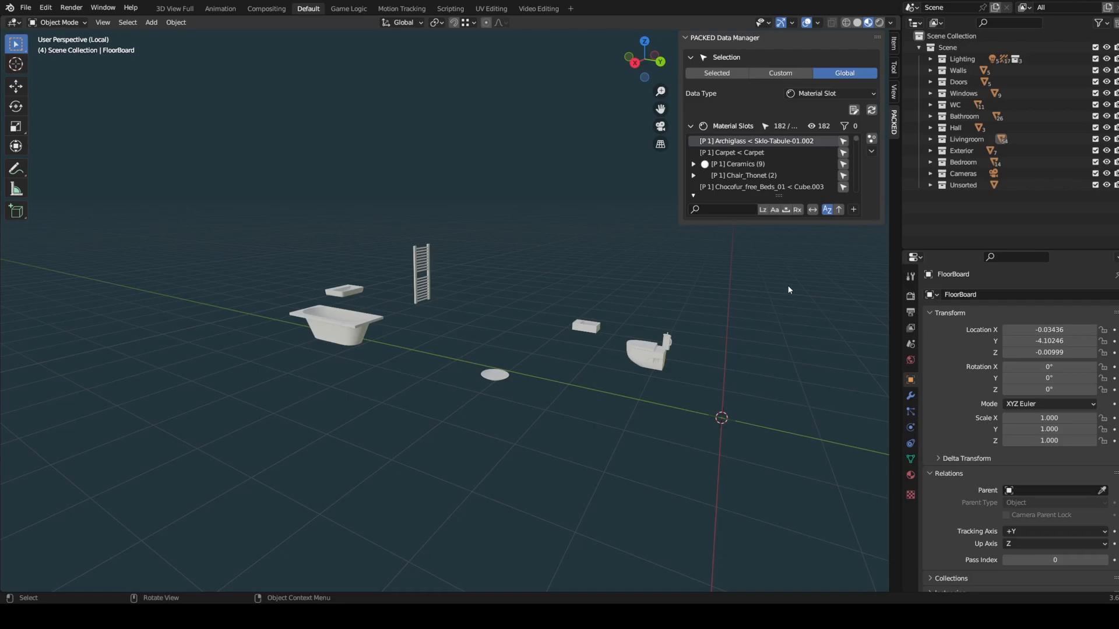
Filter the material slots by "cera", expand the Ceramics group and lengthen the list to show all its entries
click(716, 211)
text(cera)
key(Return)
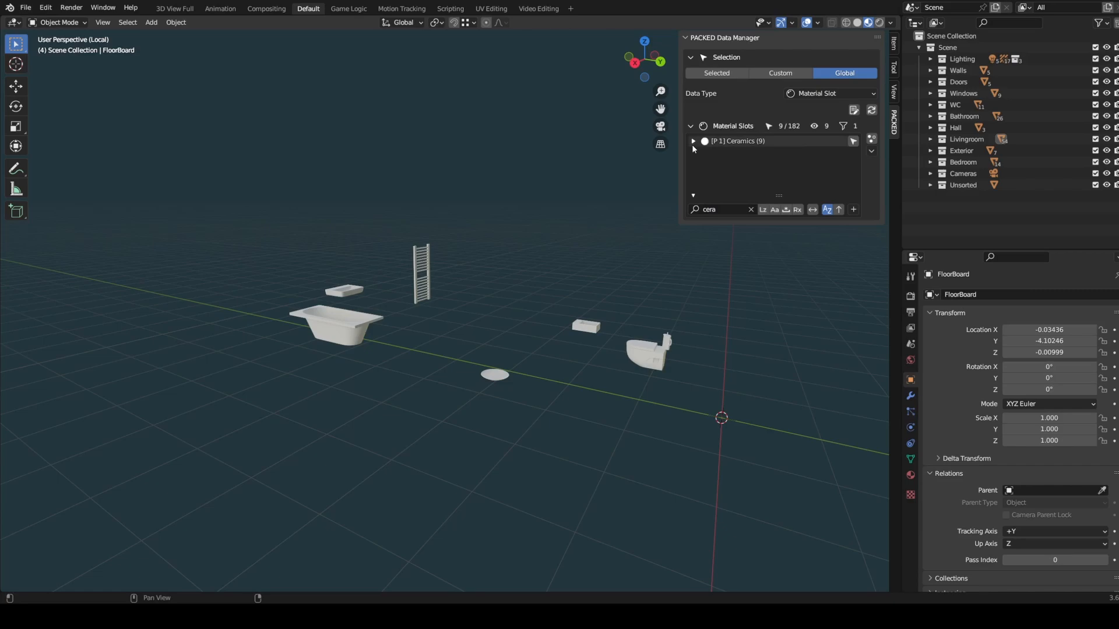
click(693, 141)
drag(781, 195, 783, 280)
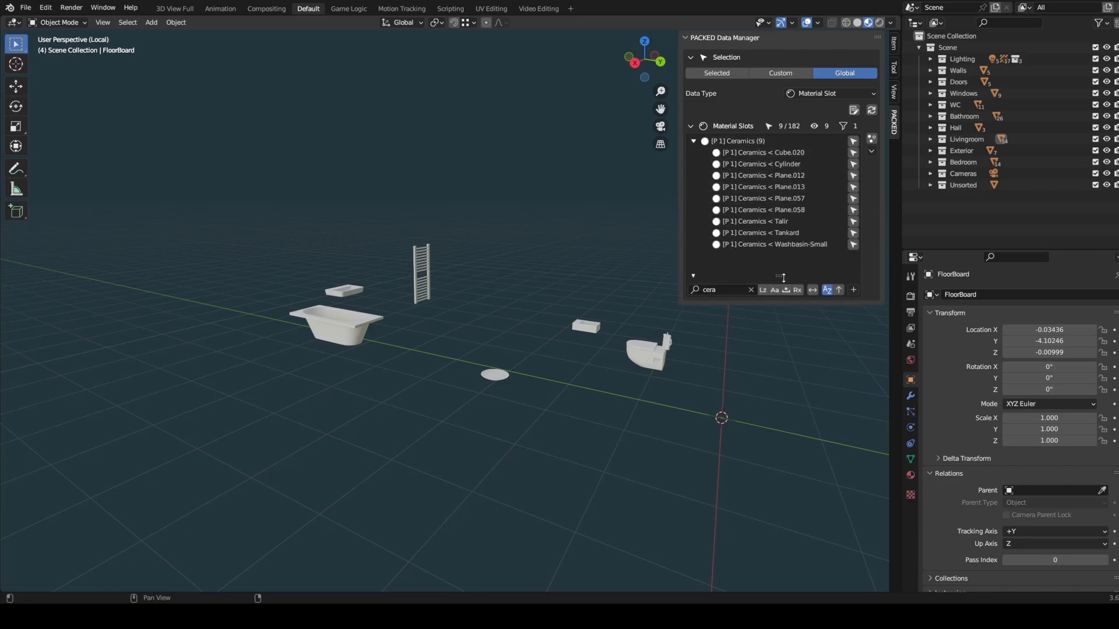
Clear the name search and add a Material filter to the slots with the condition Is Ceramics
click(751, 290)
click(854, 290)
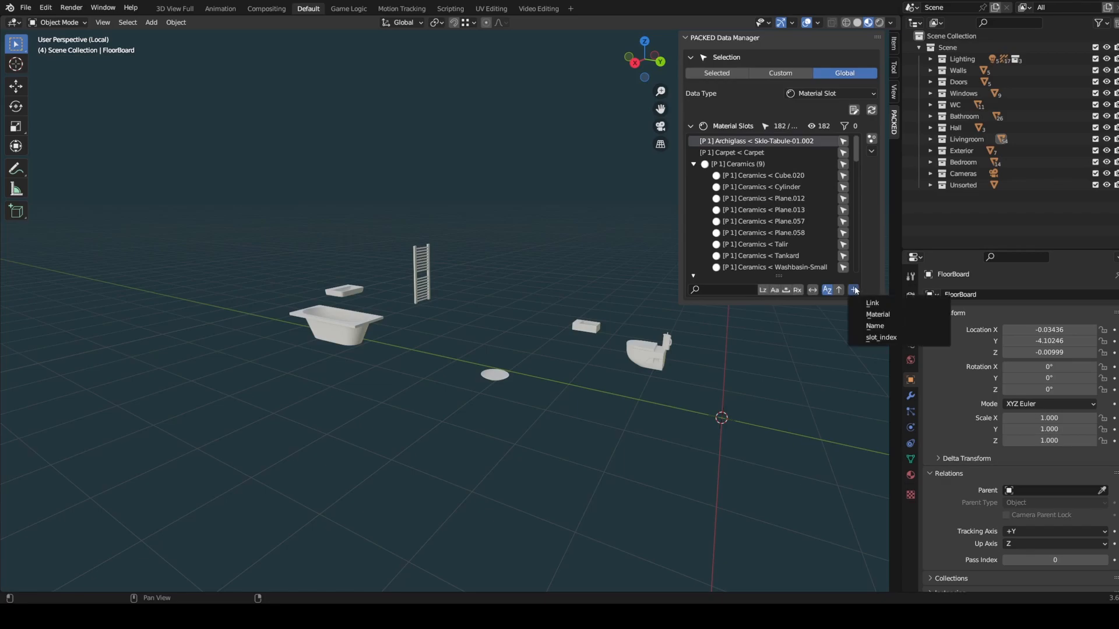
click(877, 314)
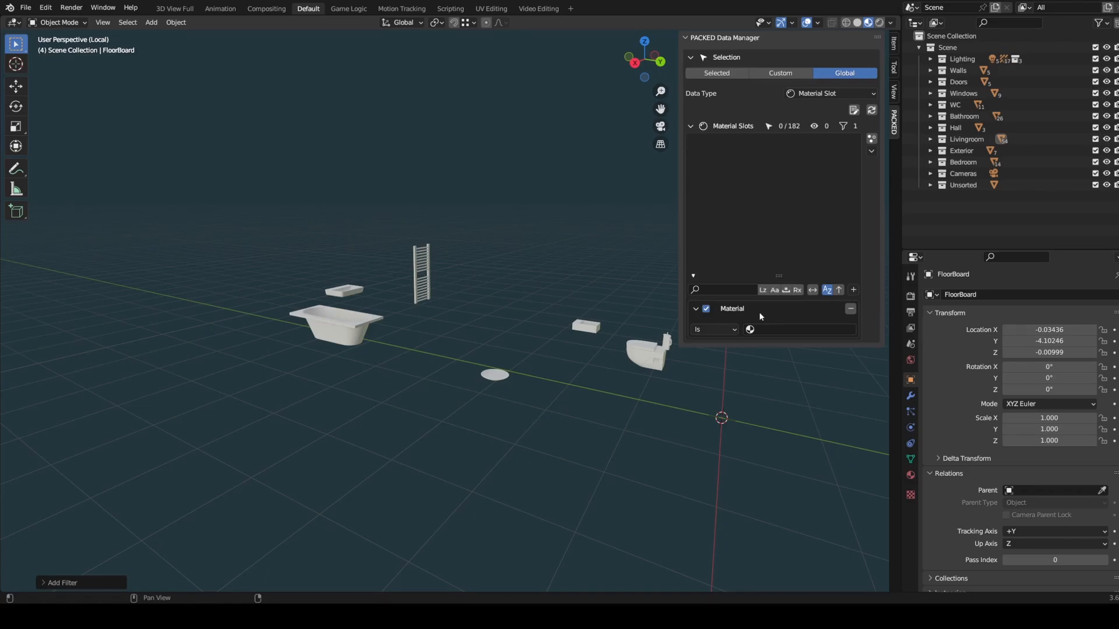
click(770, 329)
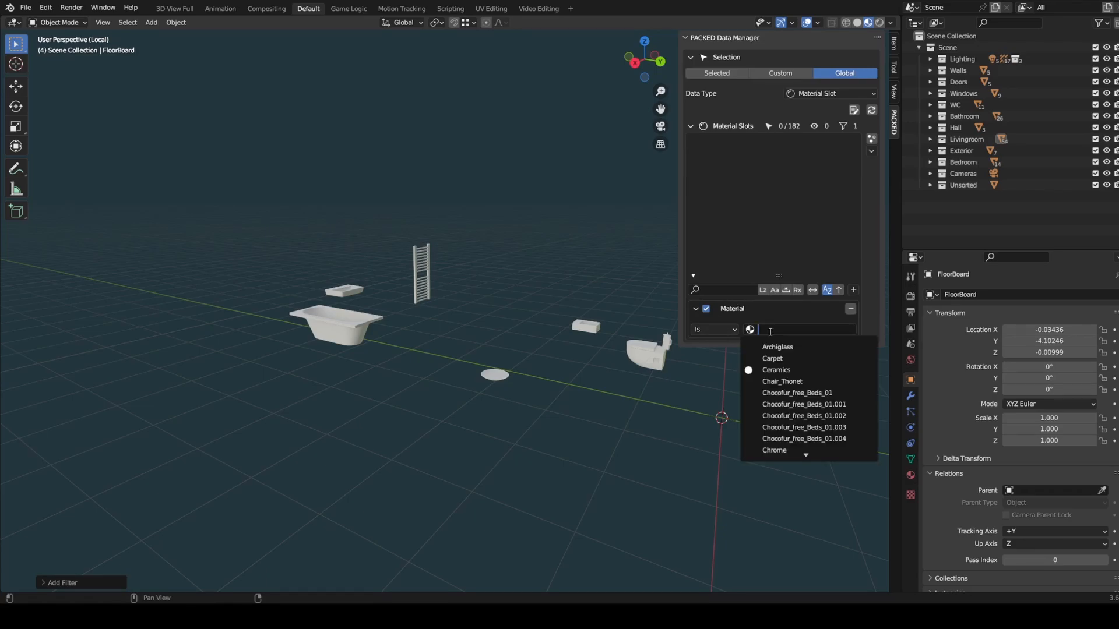
click(790, 370)
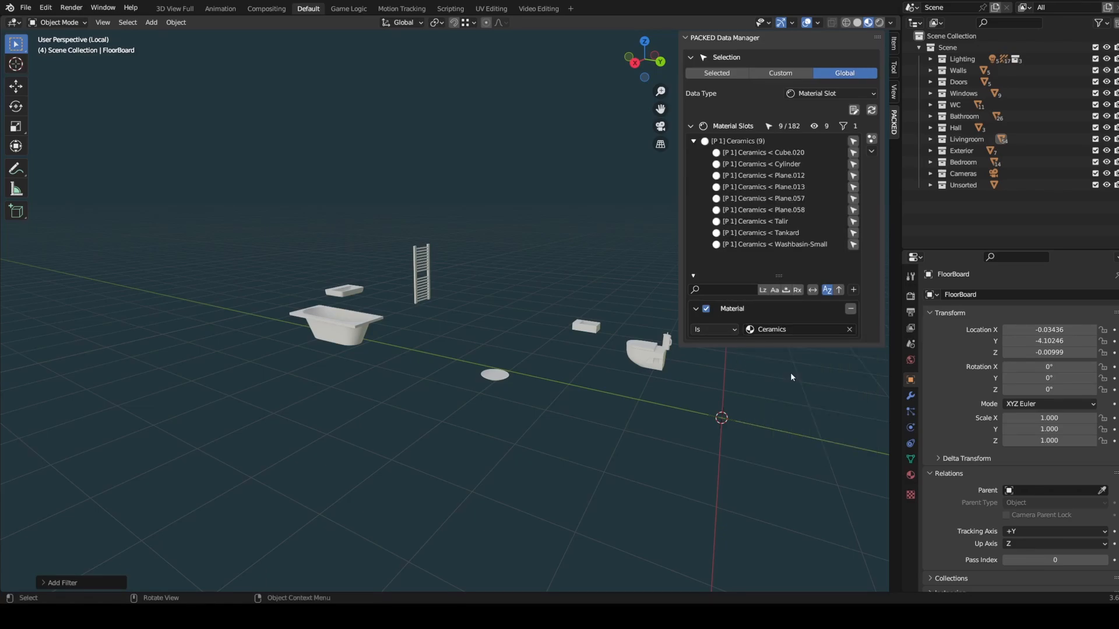
Try to set the material of all filtered Ceramics slots to Chrome with Set Equal
click(872, 152)
click(903, 165)
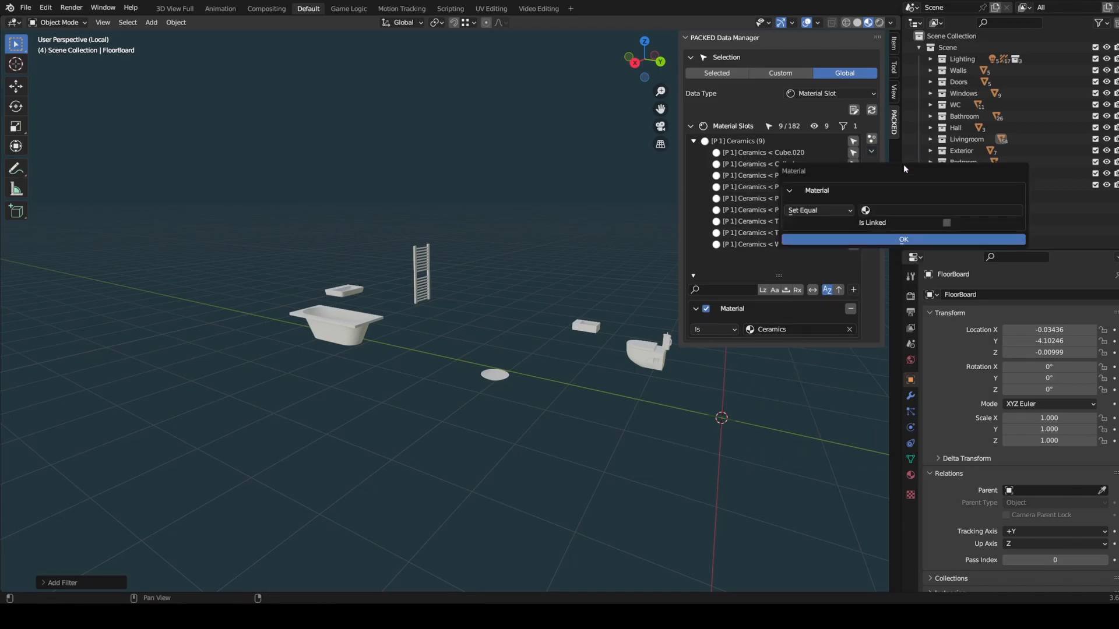
click(903, 211)
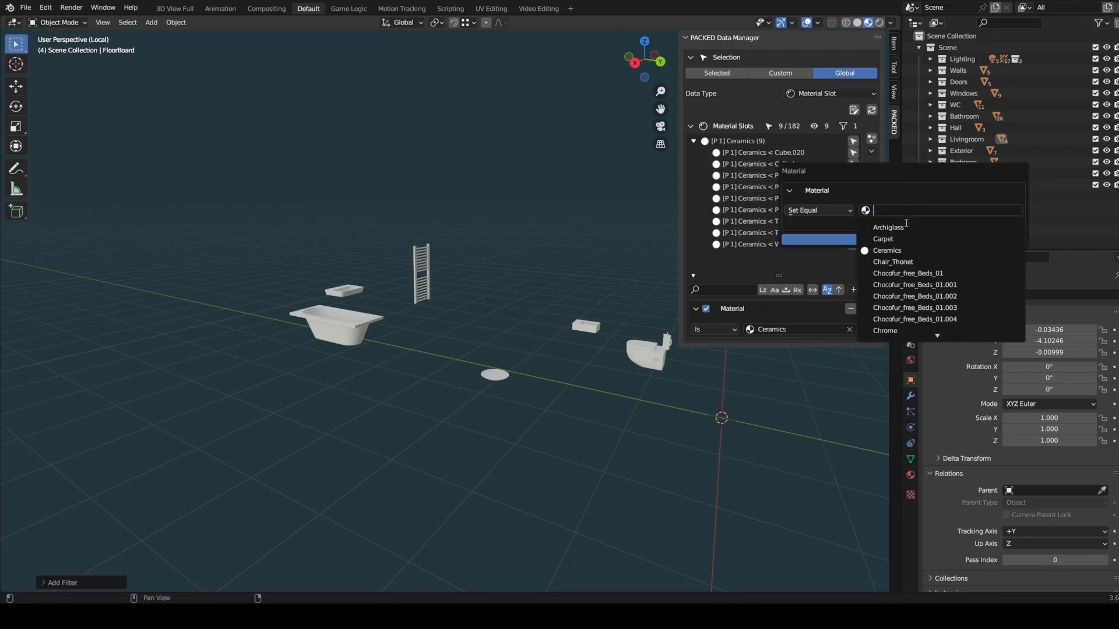
scroll(909, 327, down, 5)
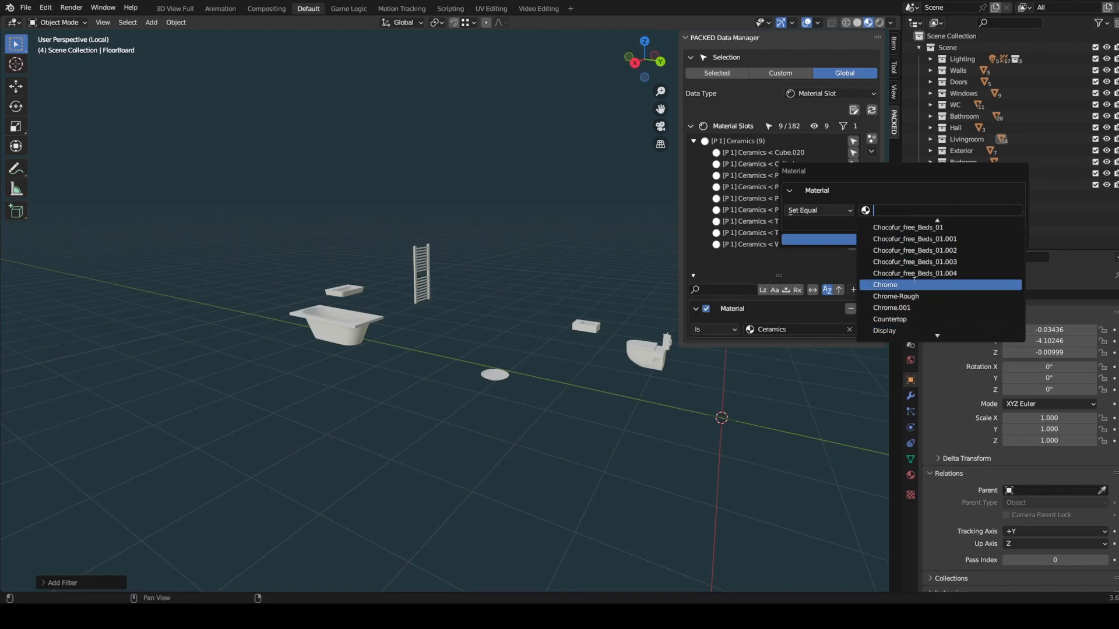
click(913, 285)
click(905, 244)
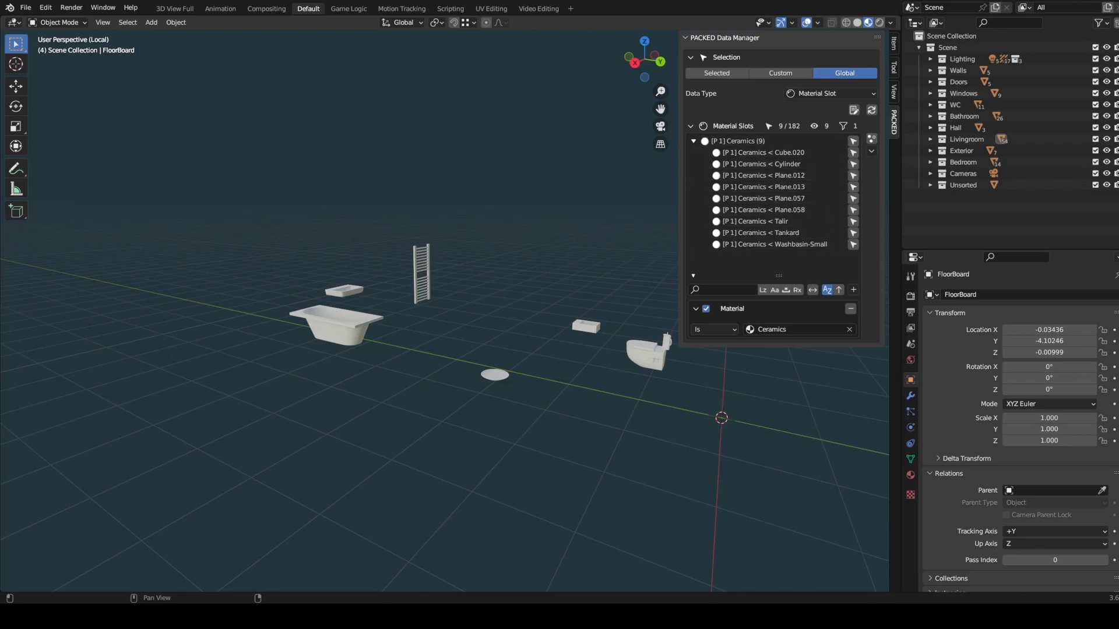
Switch the selection scope to Selected and remove the Material filter from the slot list
click(717, 74)
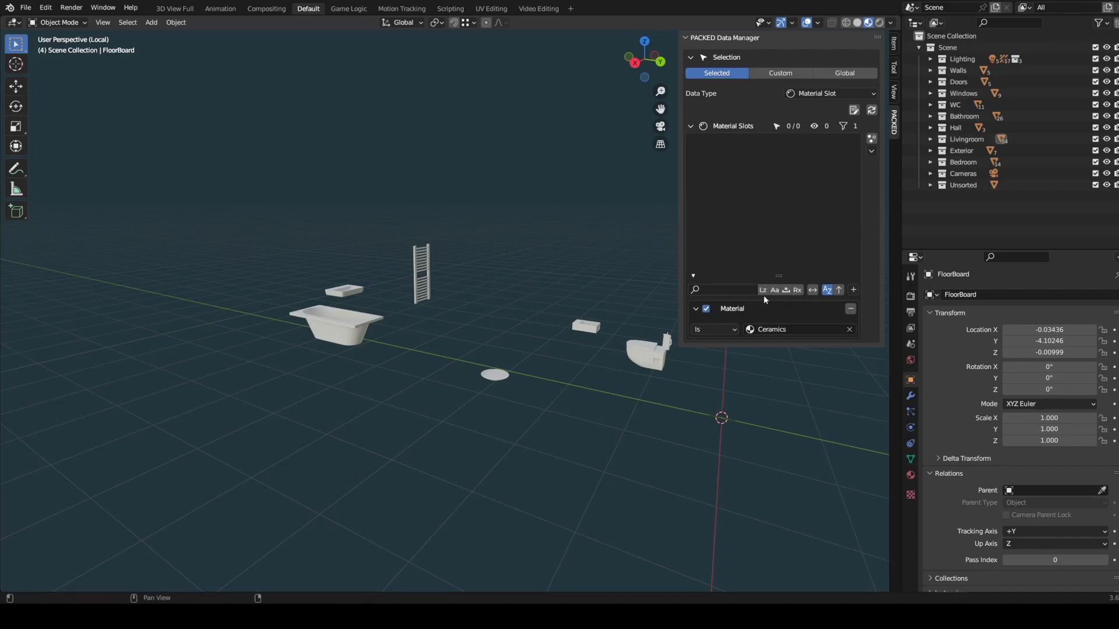
click(850, 309)
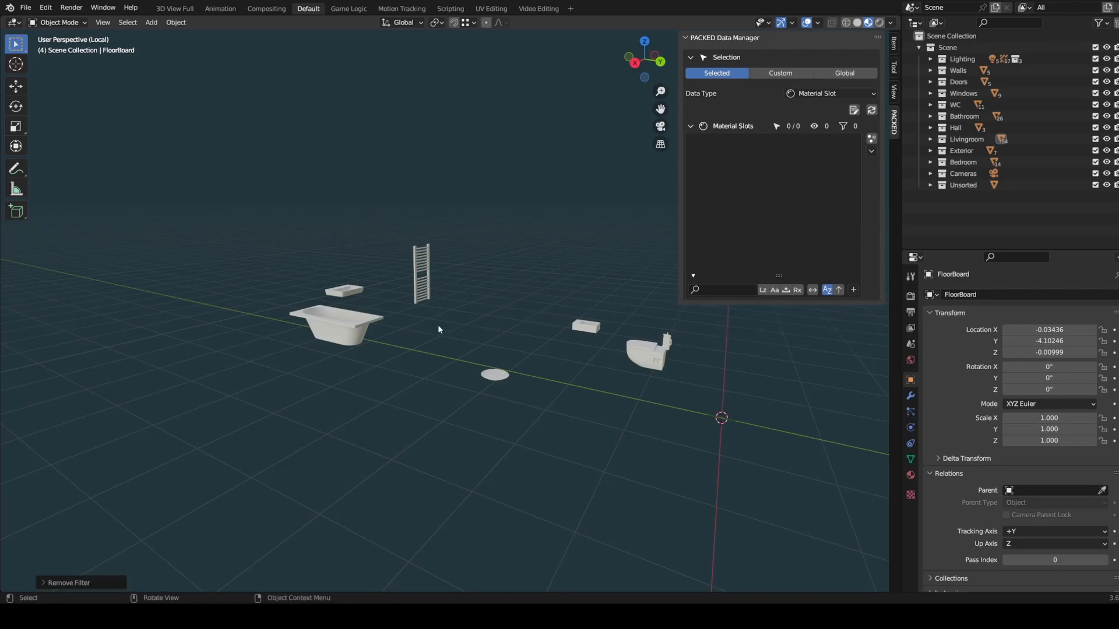
Select the bathtub and the washbasin above it, individually and together, and compare their material slots with the material properties
click(345, 338)
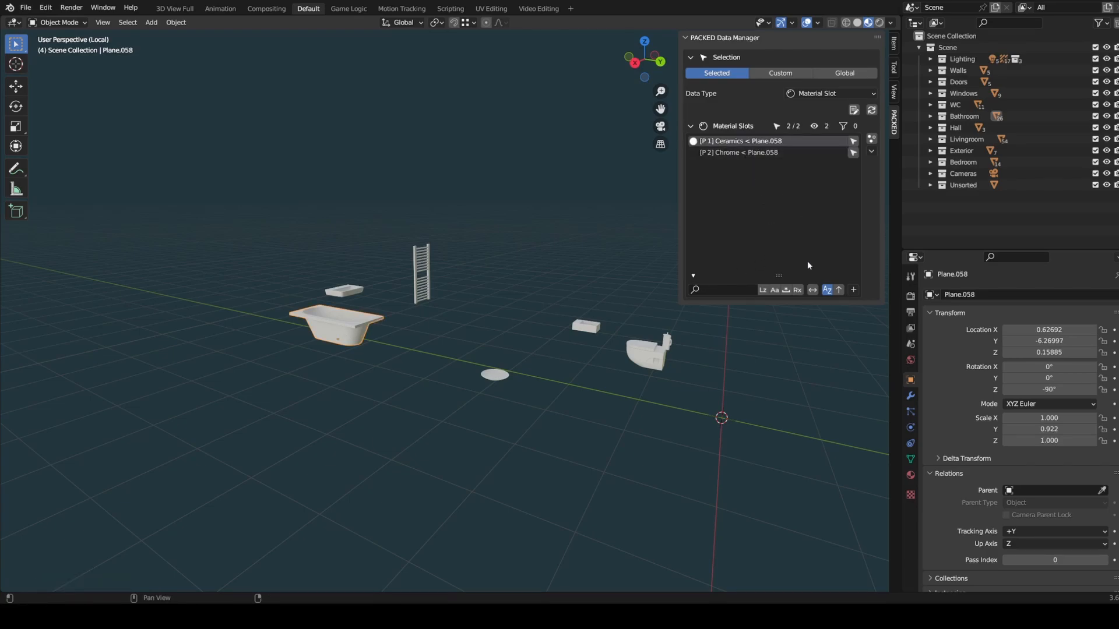
click(911, 475)
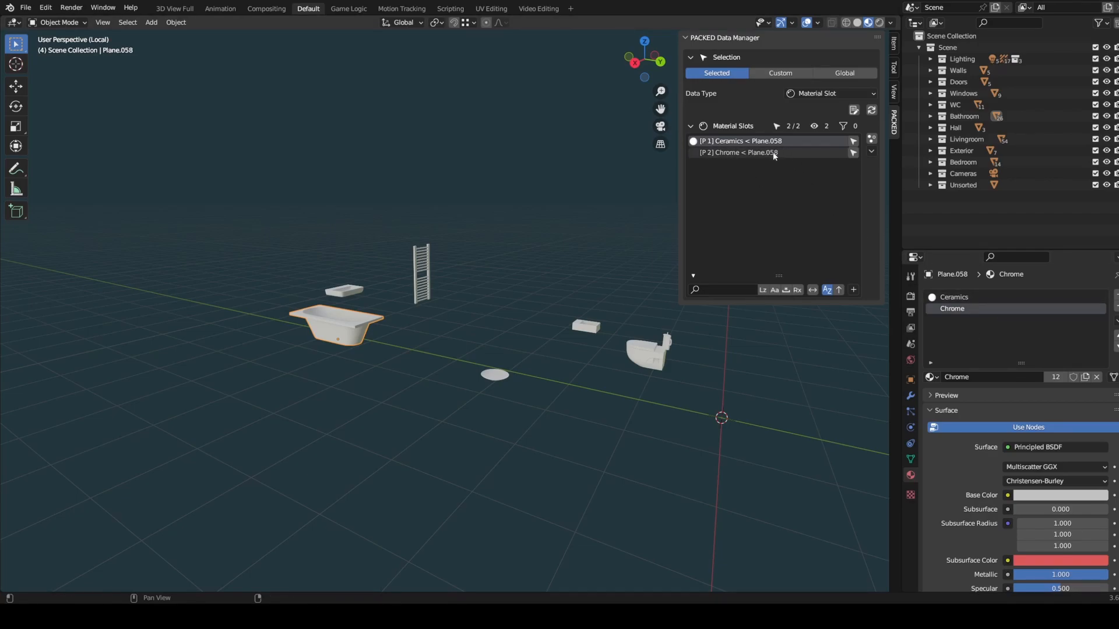
shift+click(344, 290)
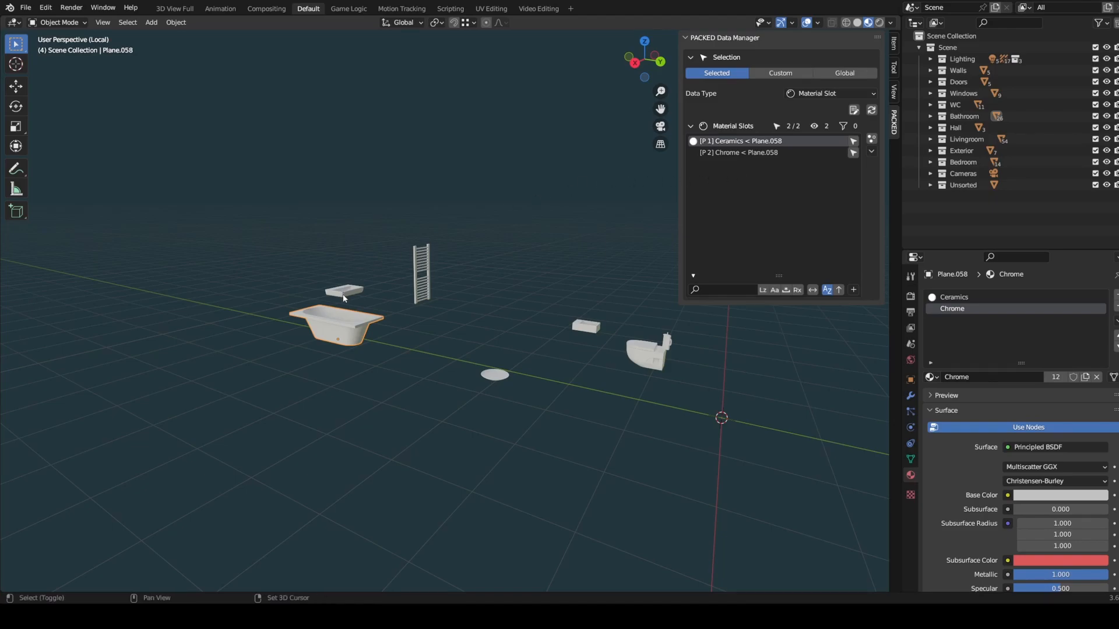
click(693, 175)
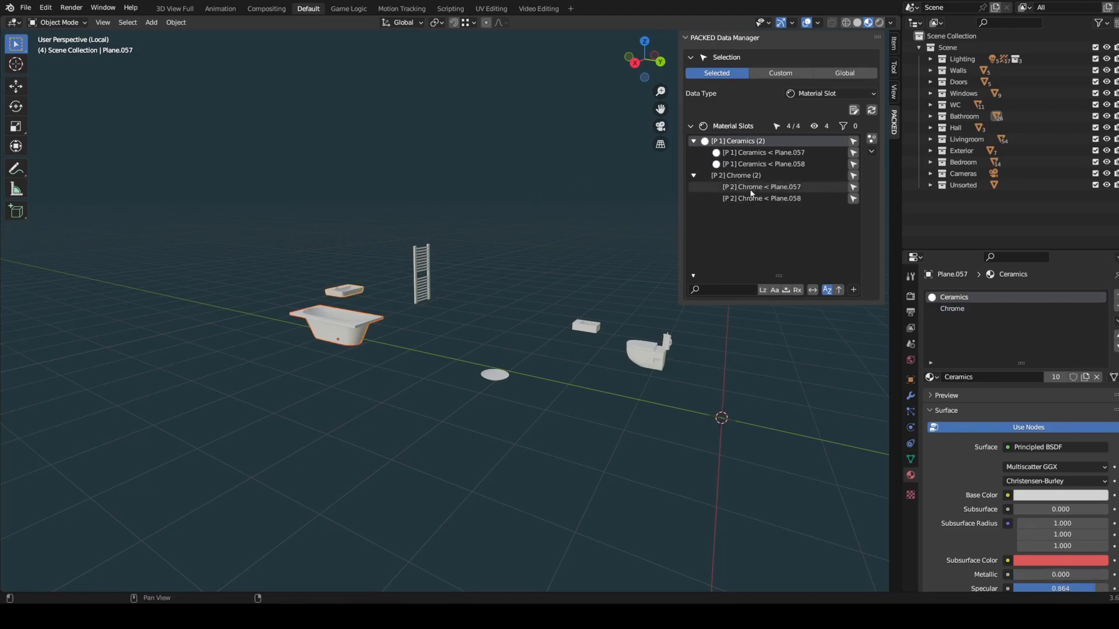
click(346, 293)
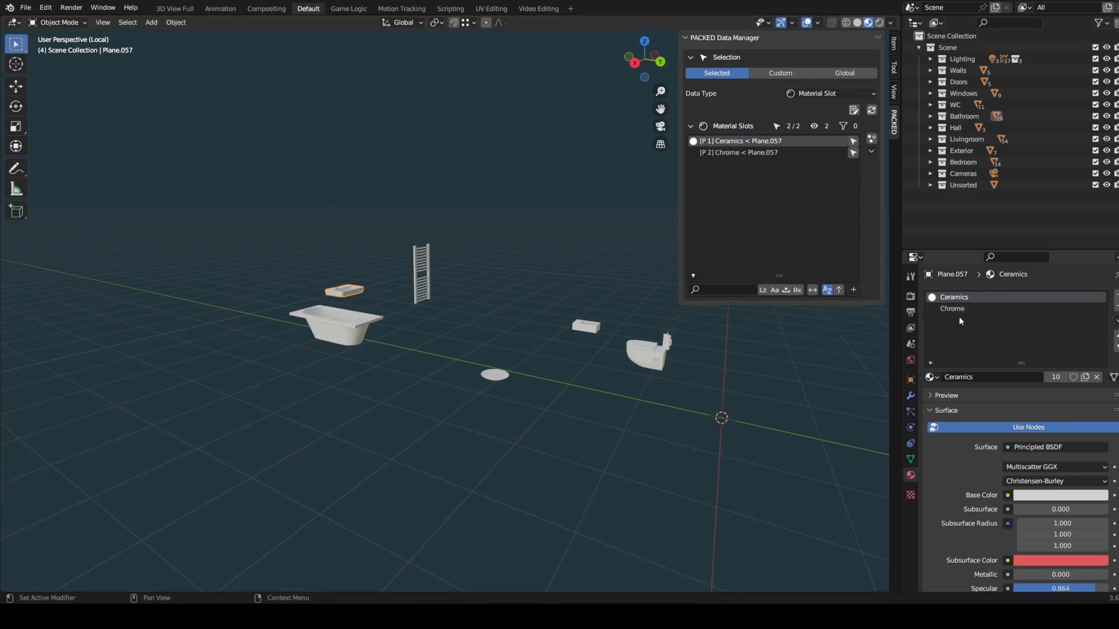
shift+click(367, 321)
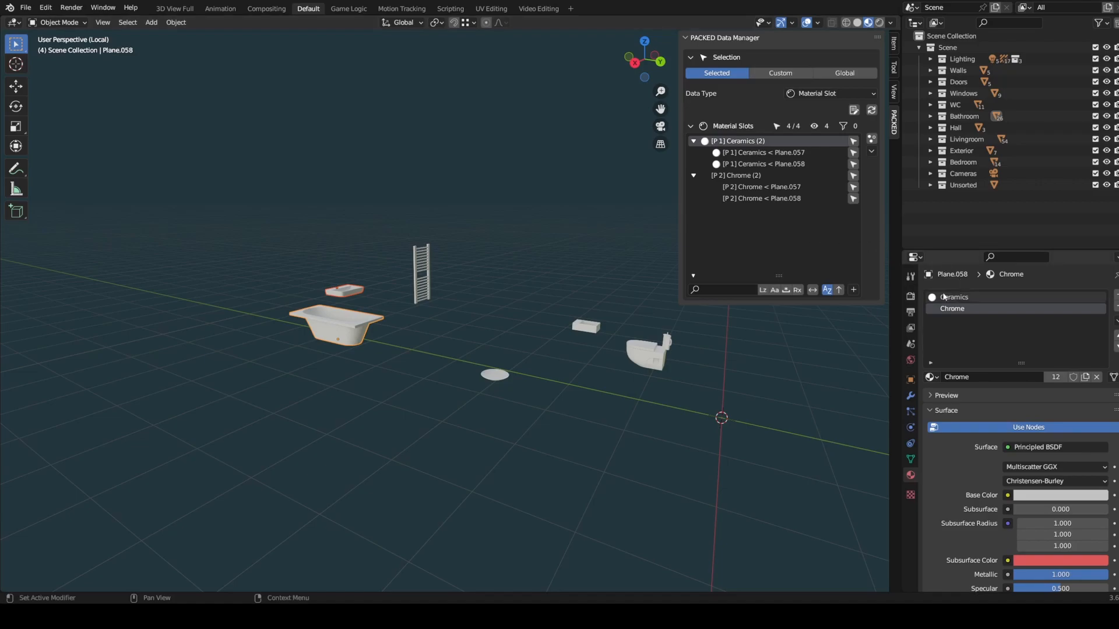
Try replacing Ceramics with Chrome in only the first material slot of the bathtub and washbasin, and undo the change
click(871, 139)
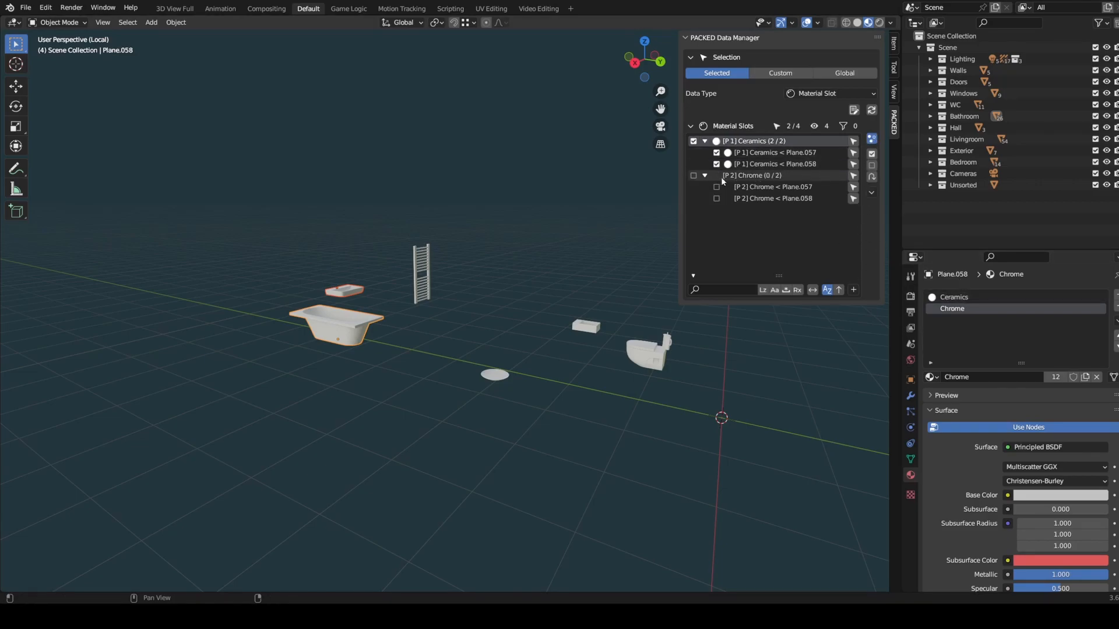
click(872, 194)
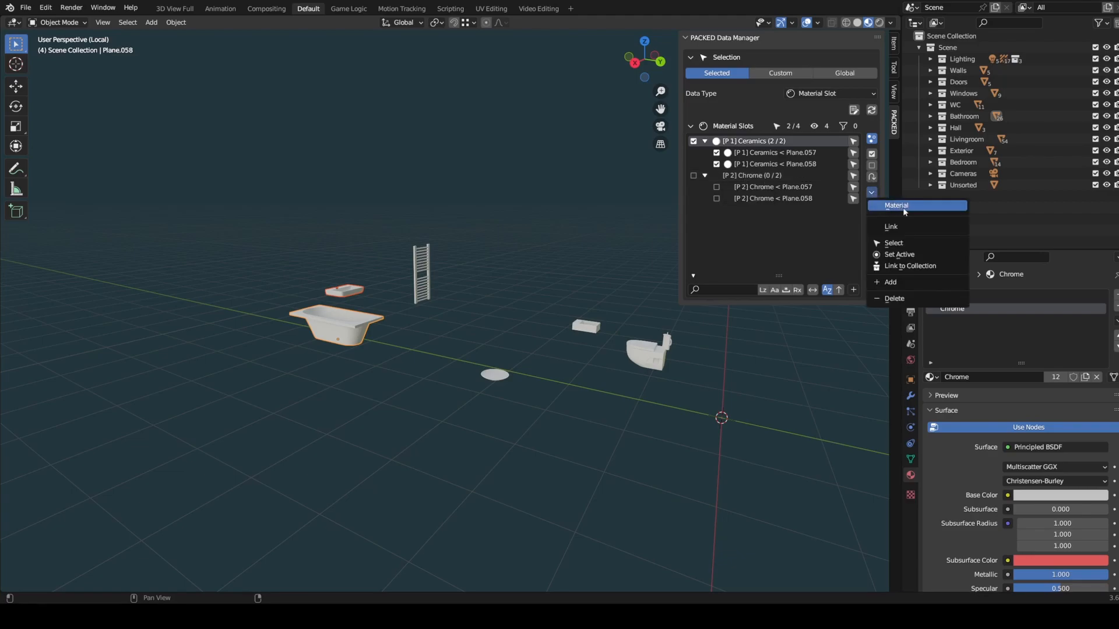
click(878, 210)
click(909, 282)
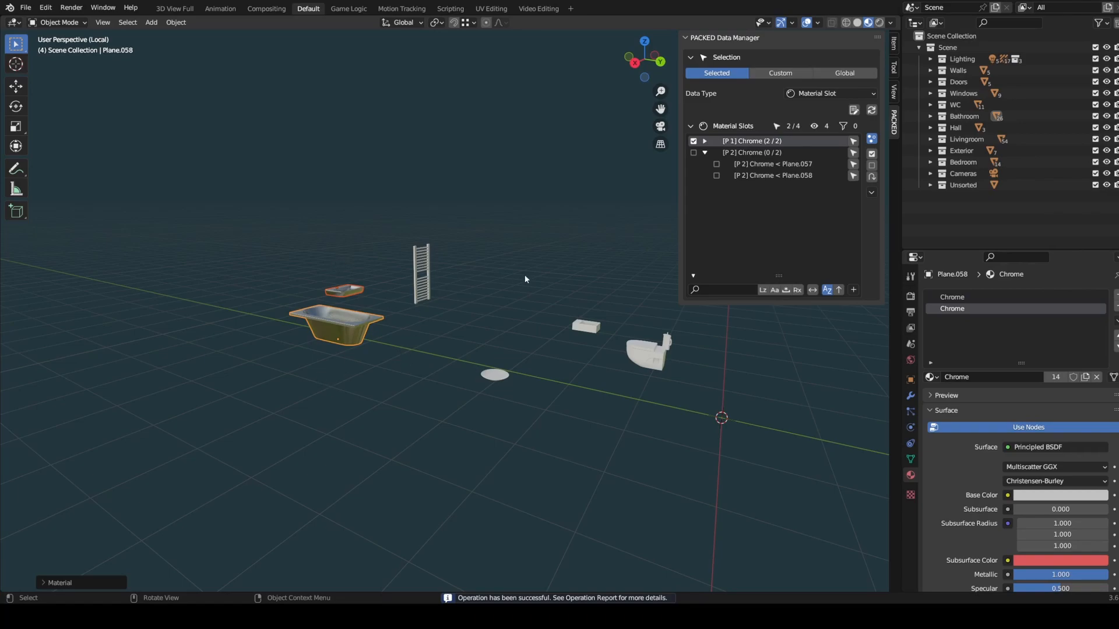
key(ctrl+z)
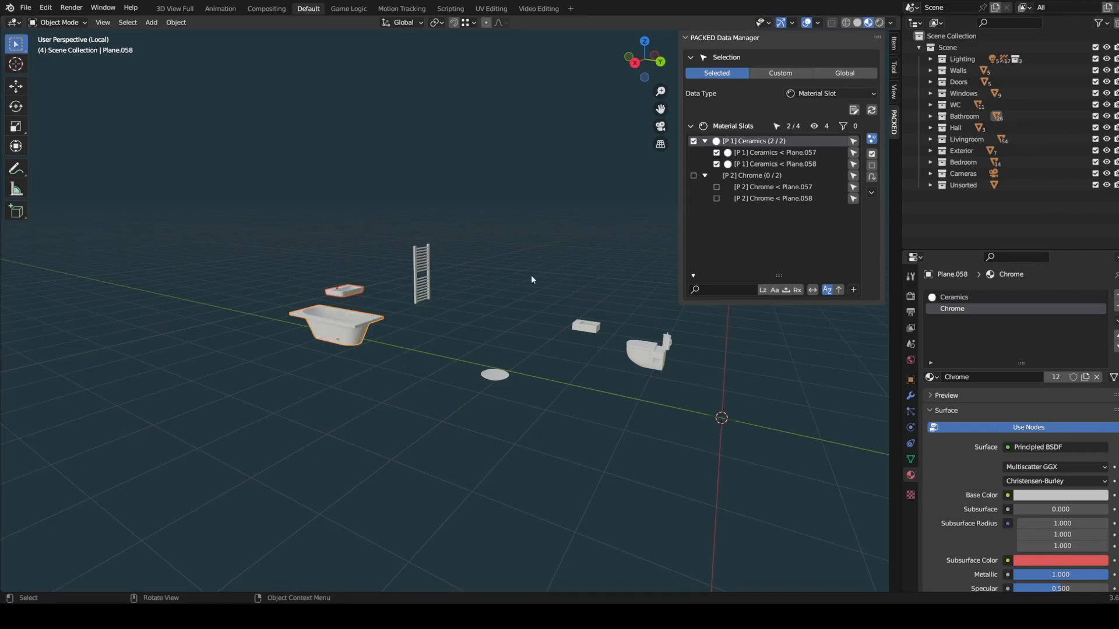
Switch the data type to Collection and check which collections hold the small washbasin, the plate and the toilet, finishing with nothing selected
click(817, 93)
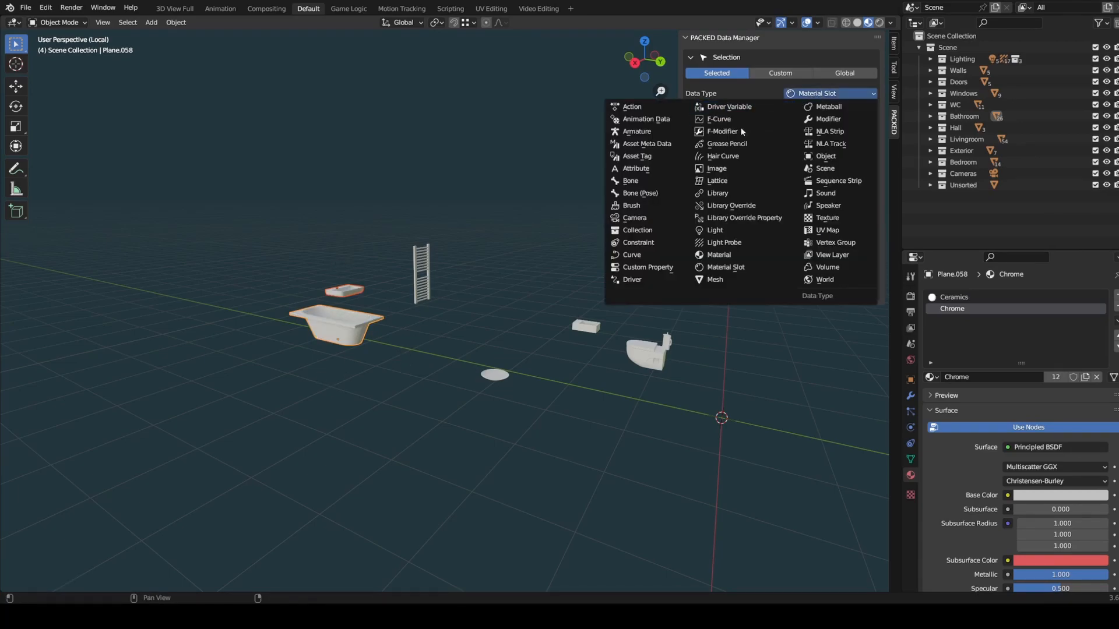
click(656, 230)
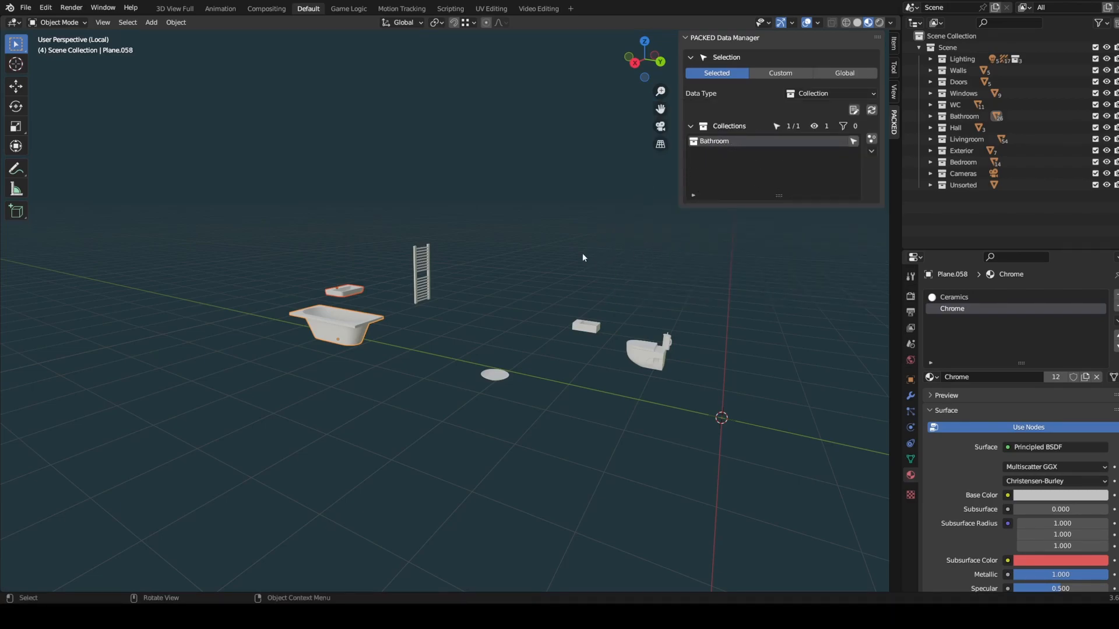
click(585, 329)
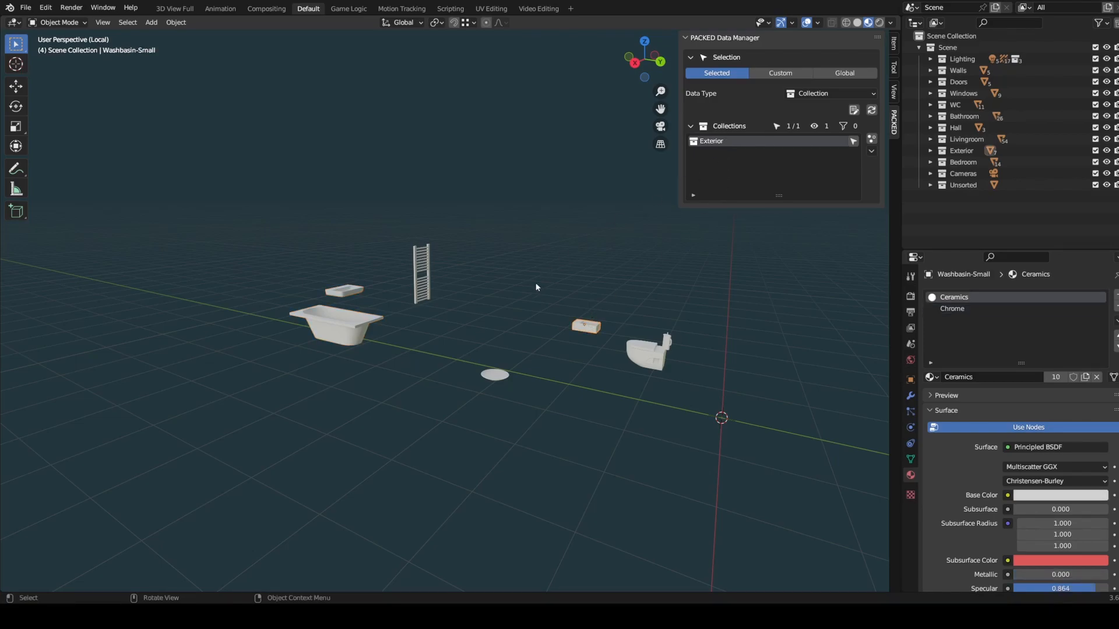
click(497, 377)
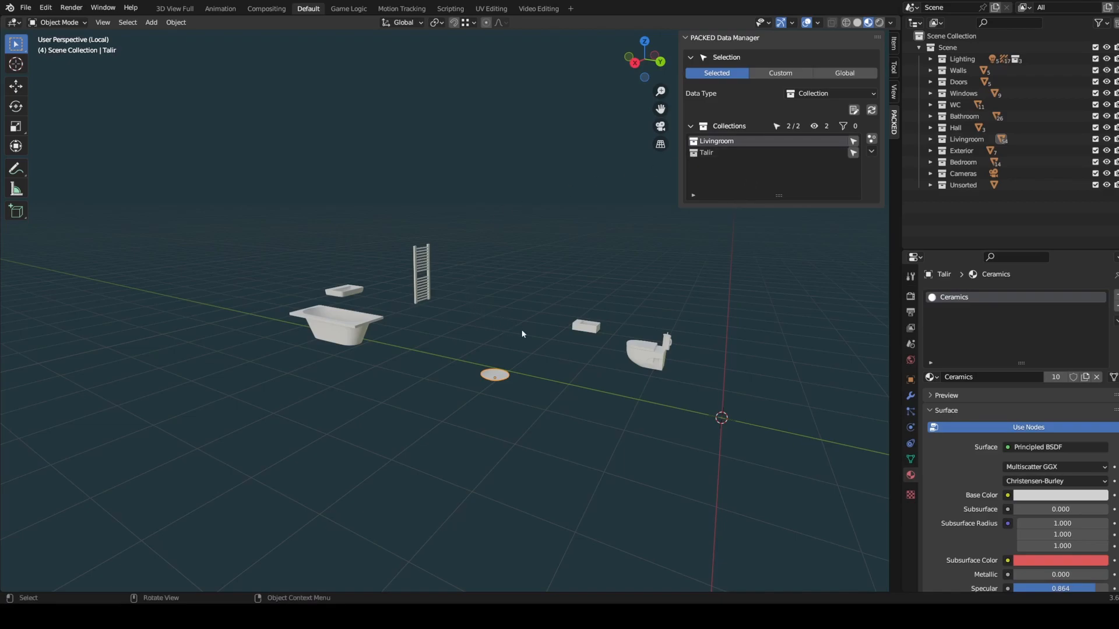
click(639, 355)
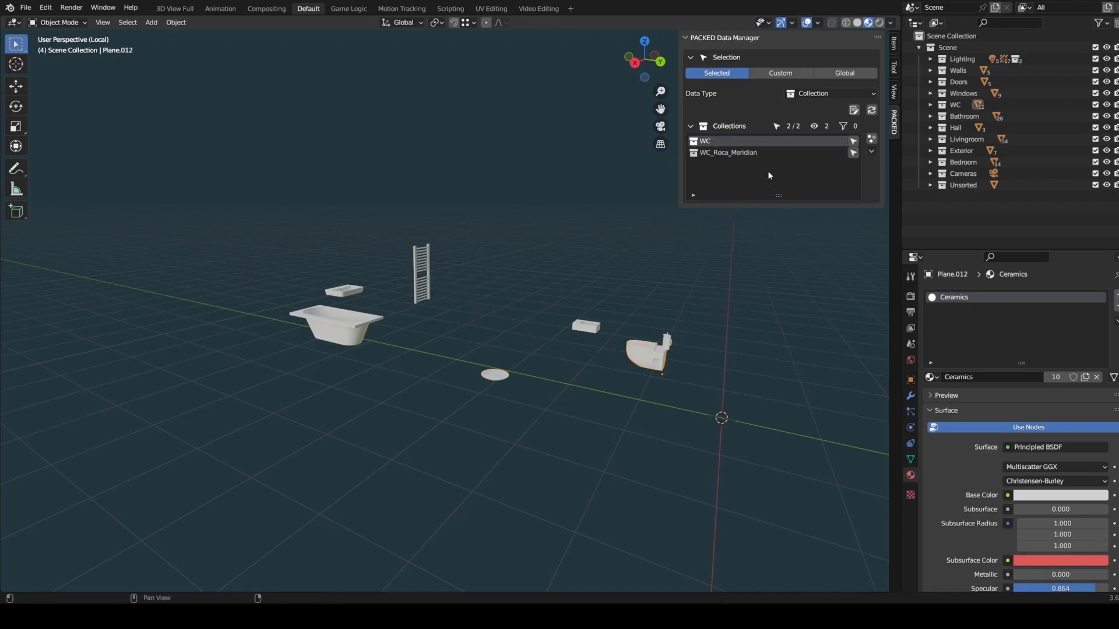
click(729, 292)
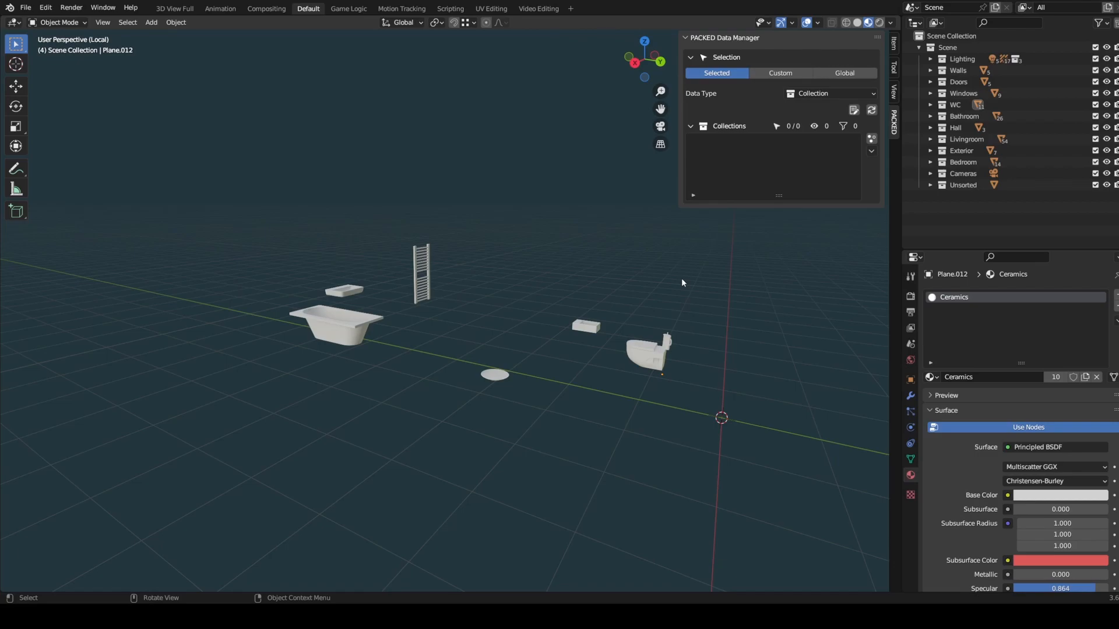
Switch the selection scope to Custom and the managed data type to Material
click(780, 73)
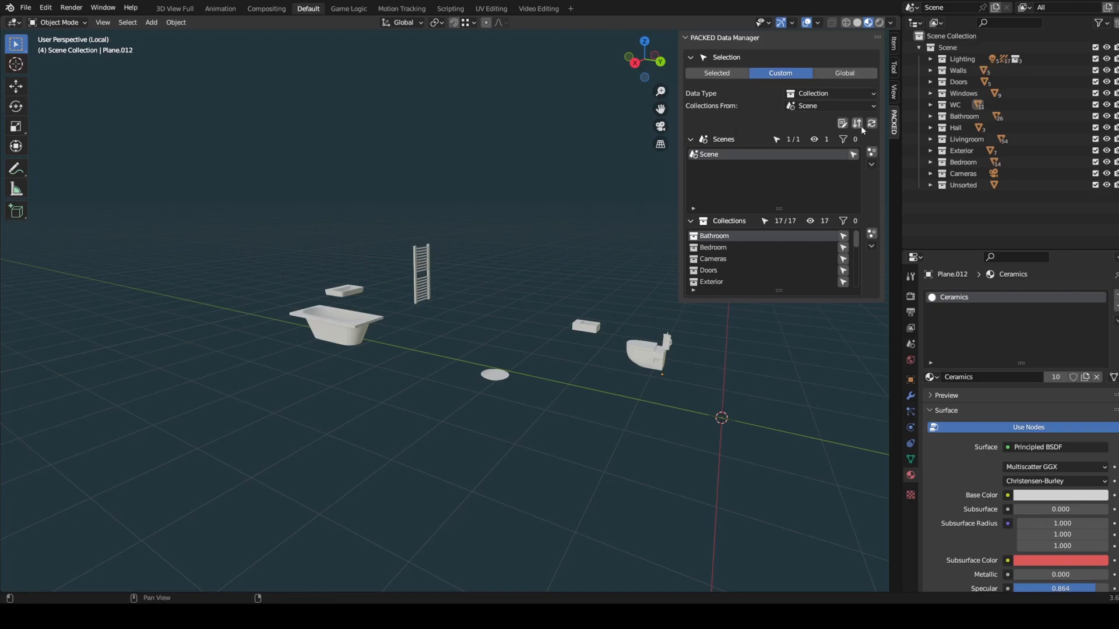
click(847, 93)
click(750, 254)
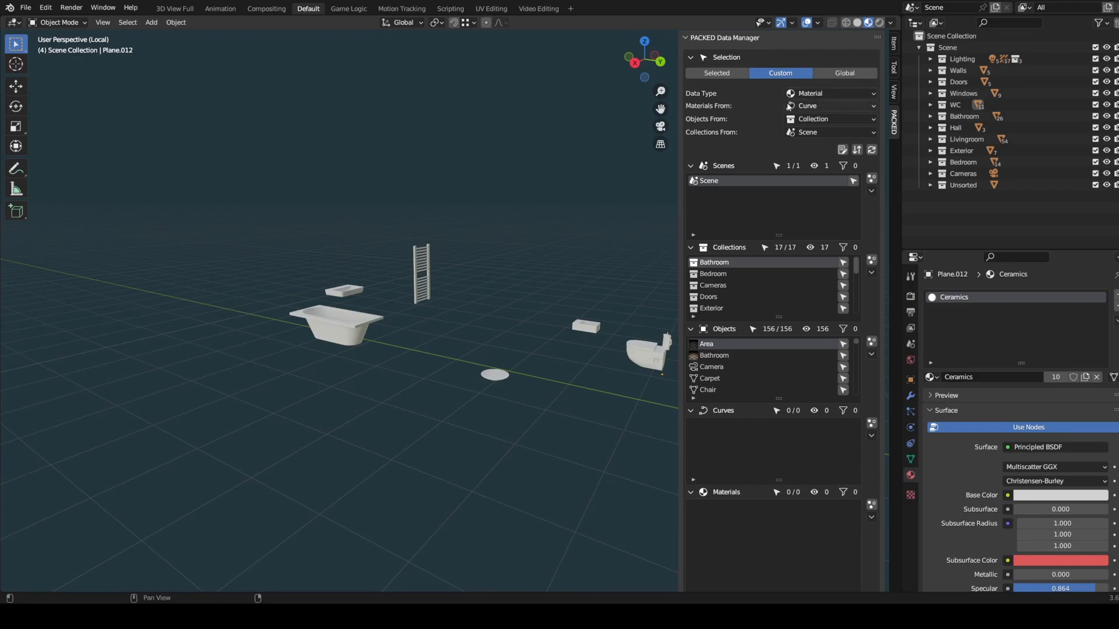
Look at the link options of the Ceramics material slot and set the source of the materials to Object
click(827, 105)
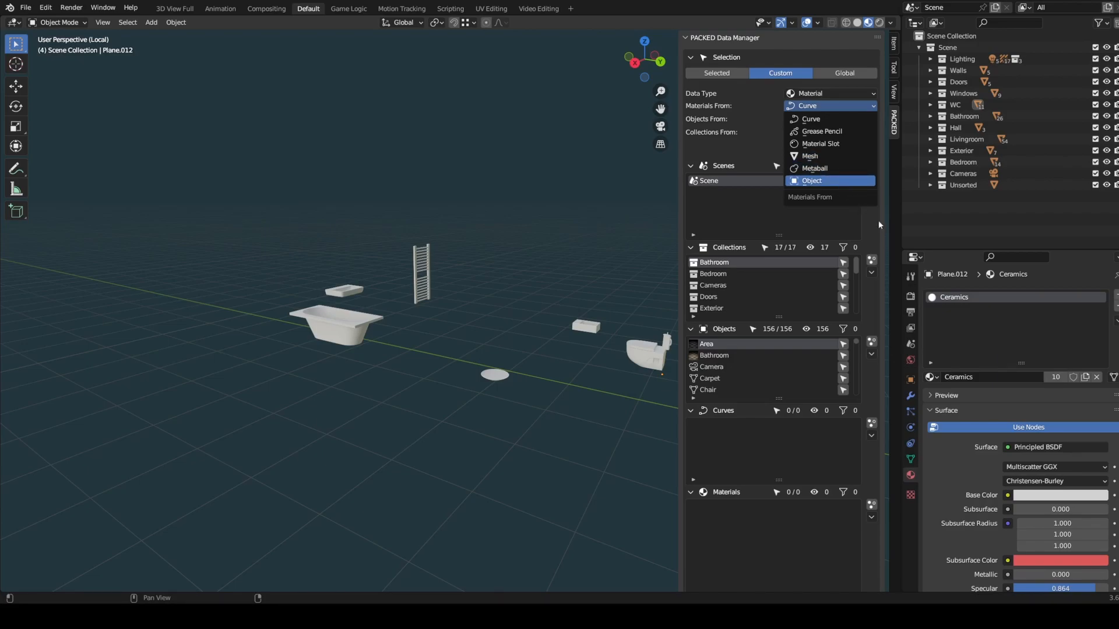
click(1112, 377)
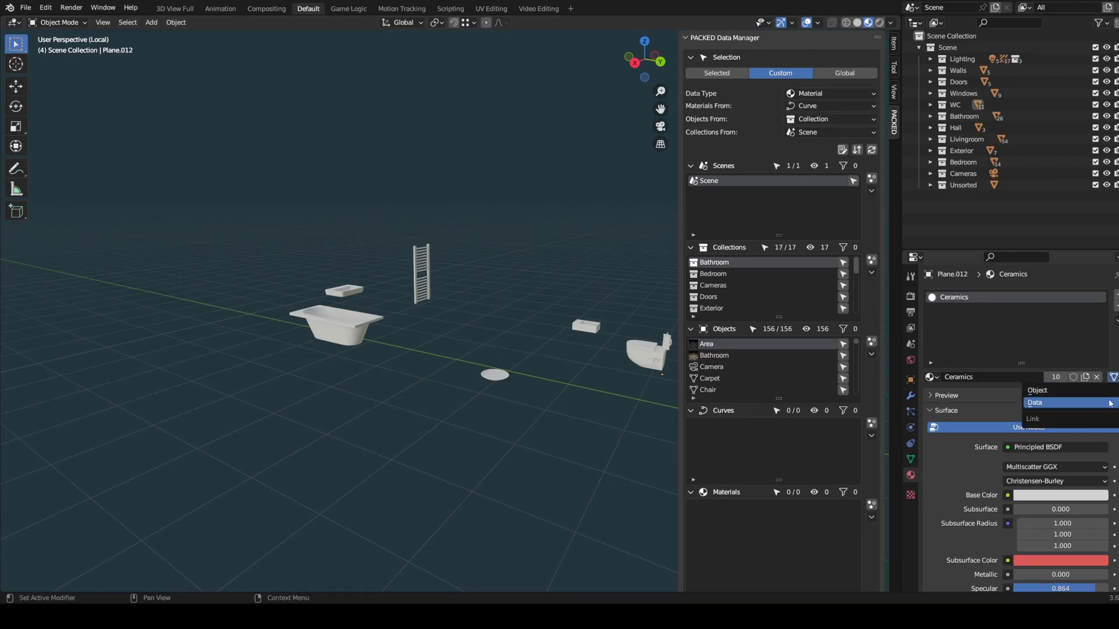
click(805, 107)
click(812, 181)
scroll(751, 401, down, 2)
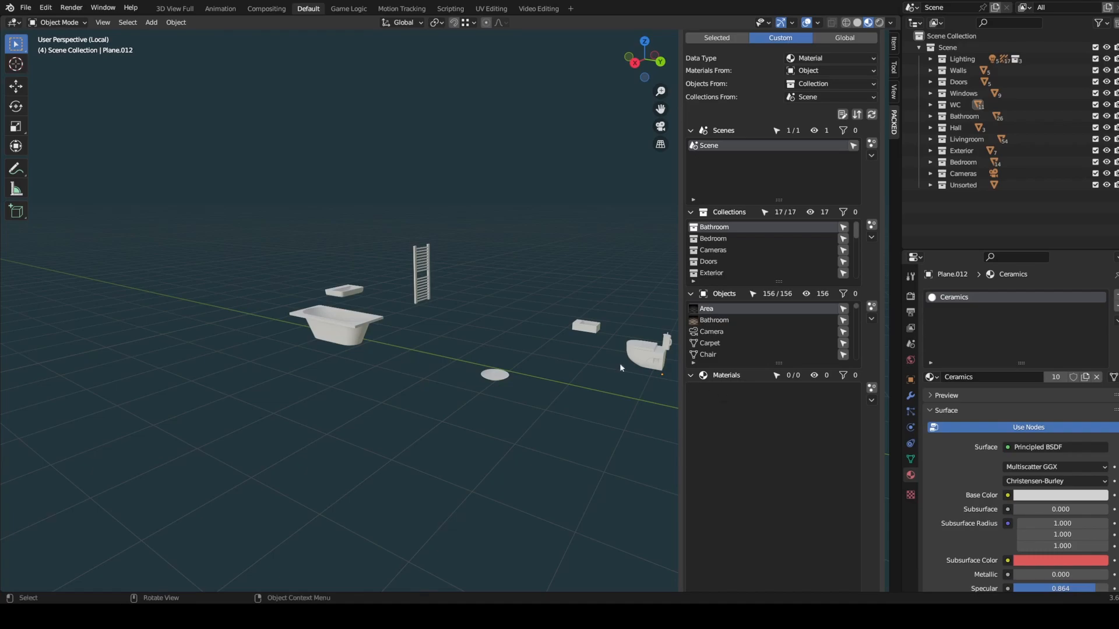
Link the bathtub's Ceramics material slot to Object and assign the Carpet material to that slot
click(362, 334)
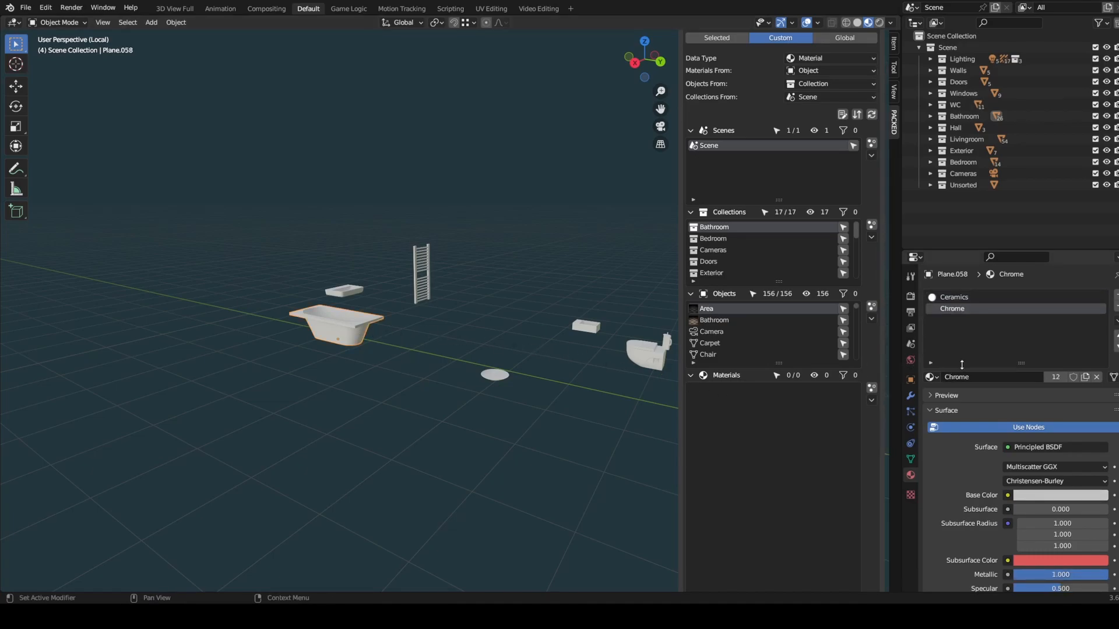
click(984, 297)
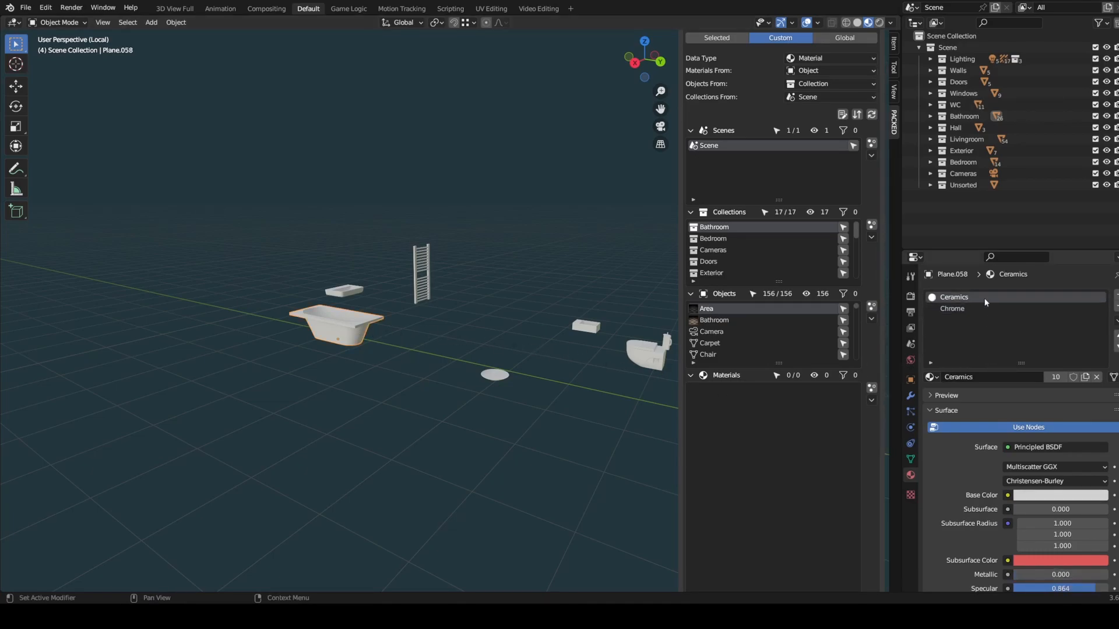
click(1113, 377)
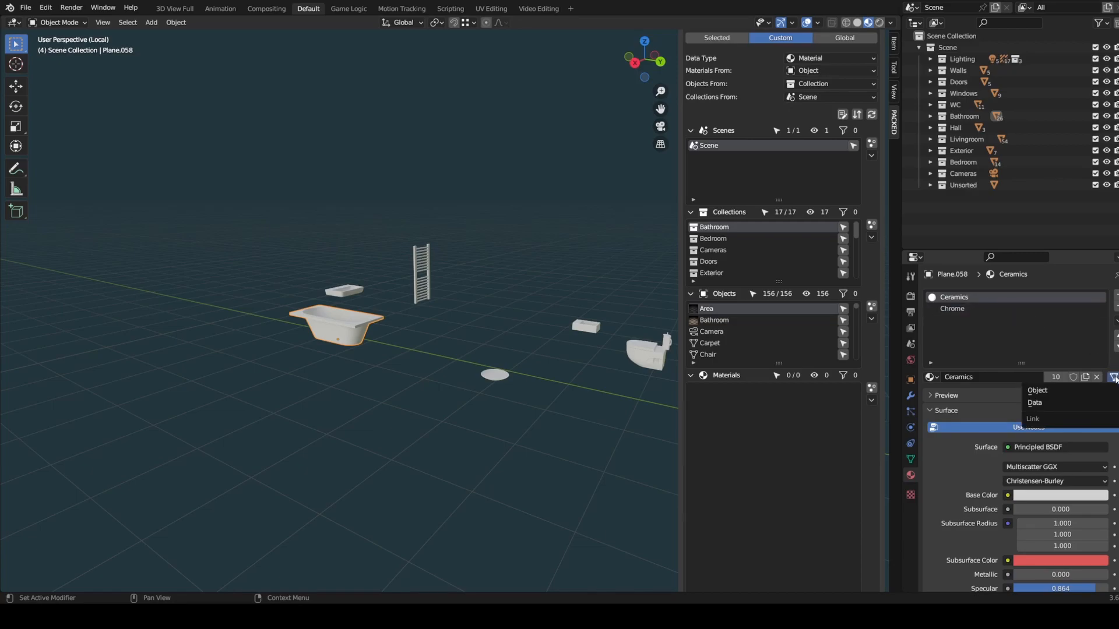
click(1112, 390)
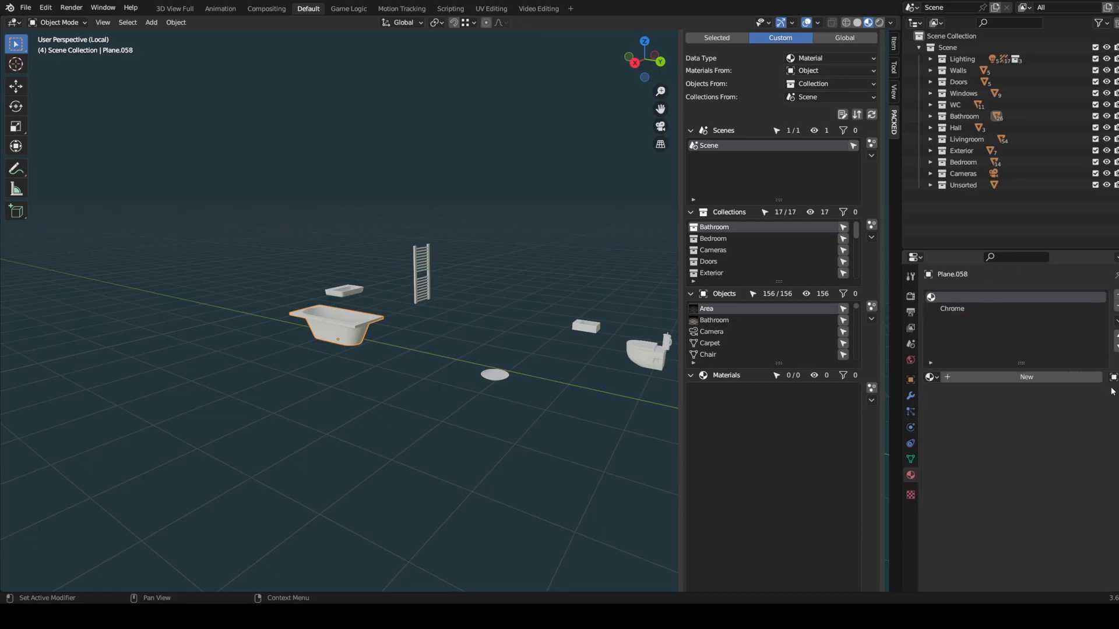
click(930, 377)
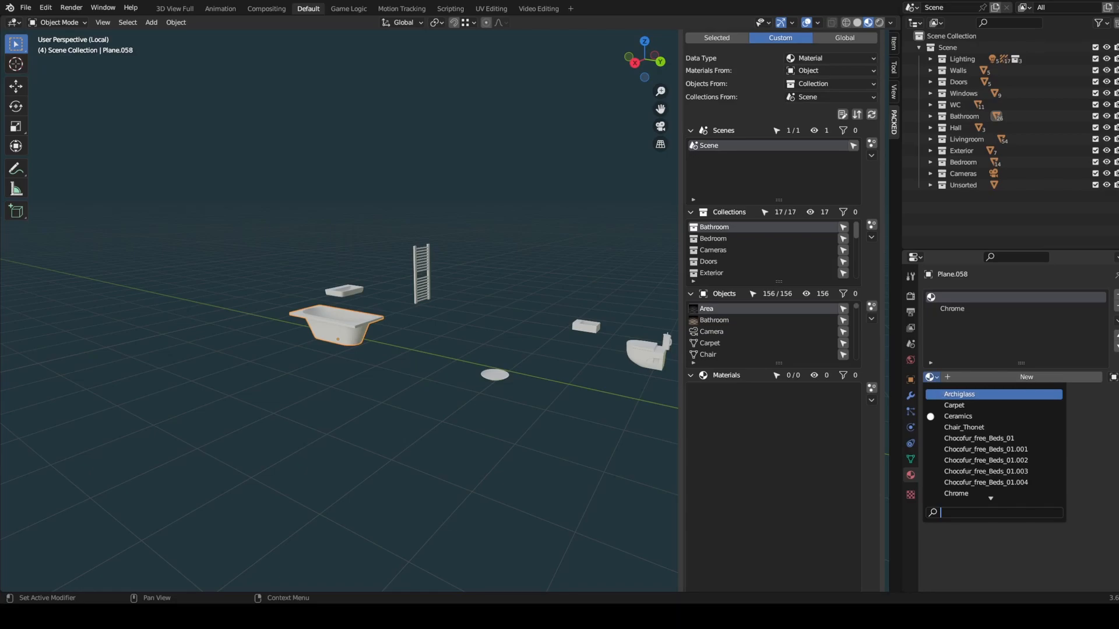
click(956, 406)
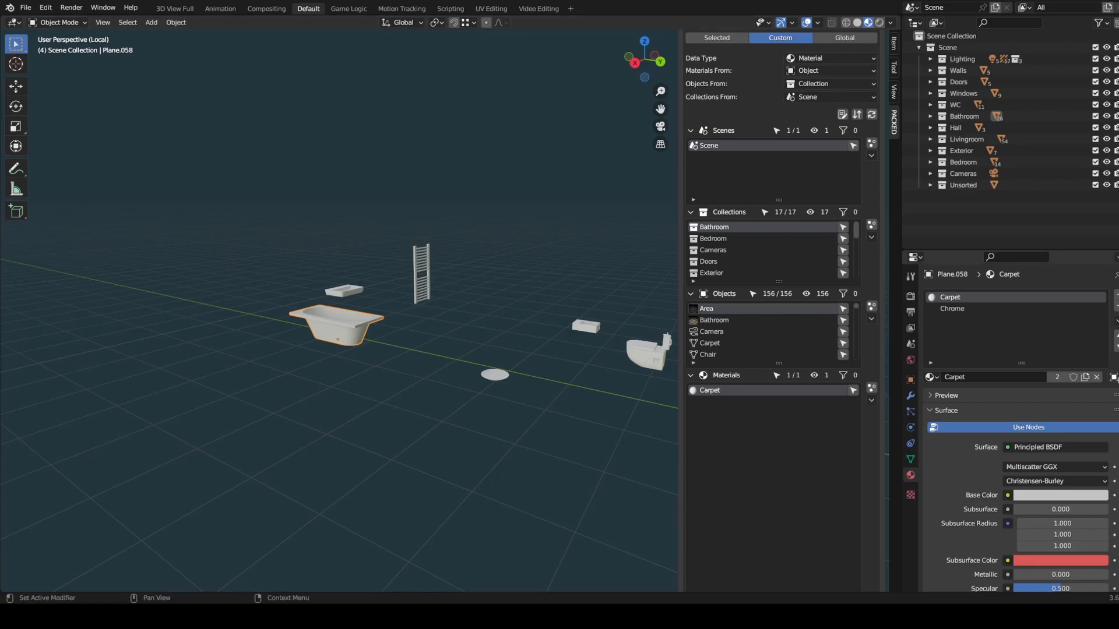
Set the link of the bathtub's first material slot back to Data and source the add-on's materials from Mesh
click(1113, 378)
click(1096, 402)
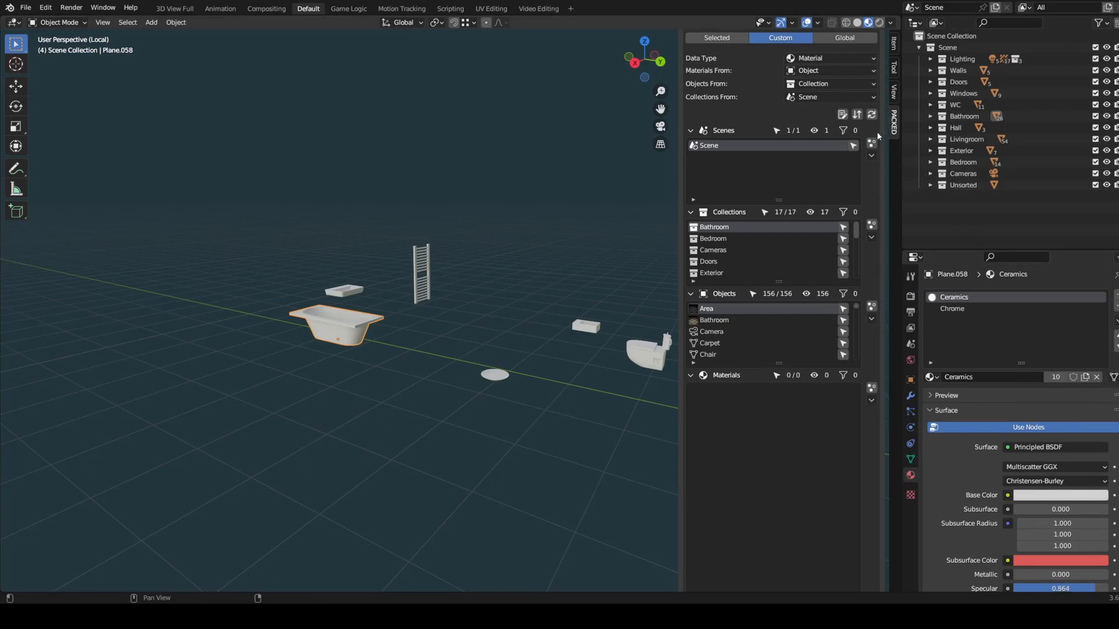
click(818, 71)
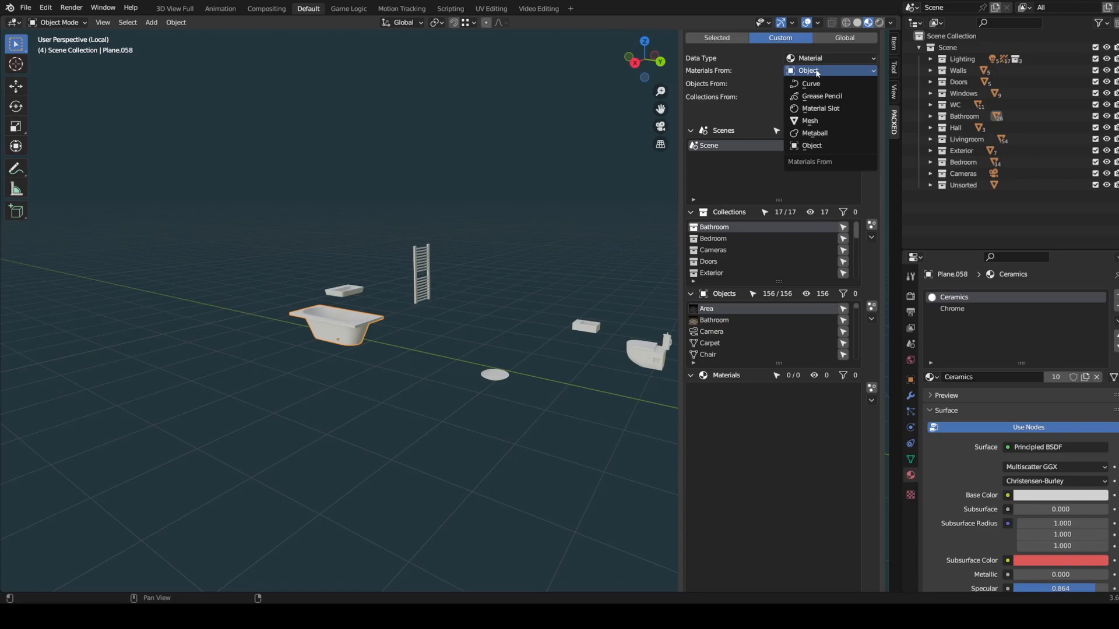
click(823, 120)
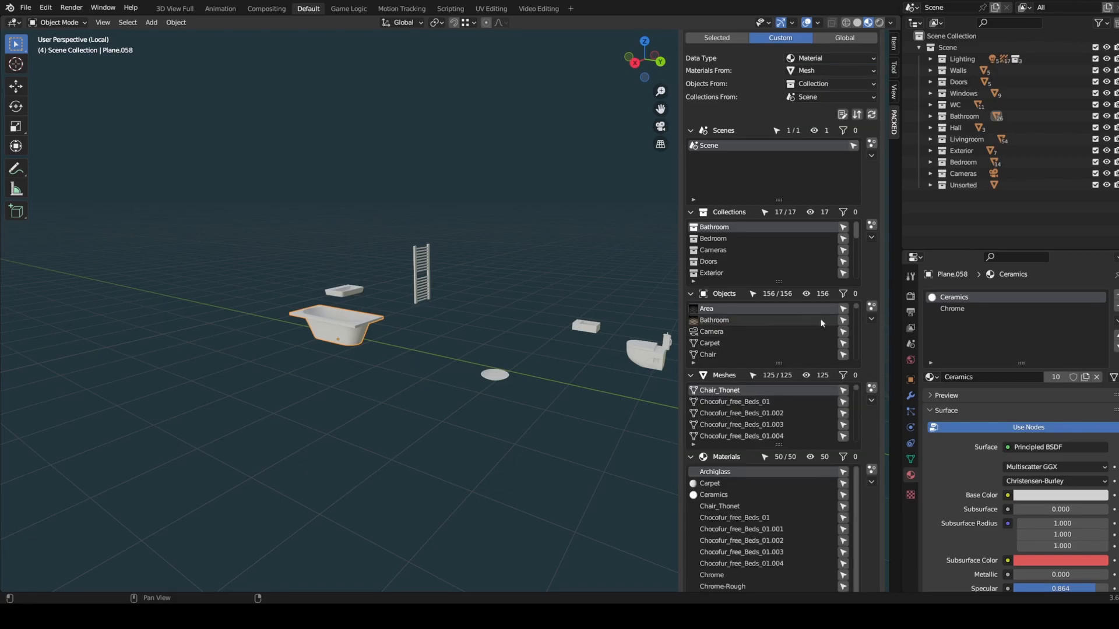
Shorten the add-on's materials list to about five rows and filter it by the name "mirr"
scroll(869, 352, down, 10)
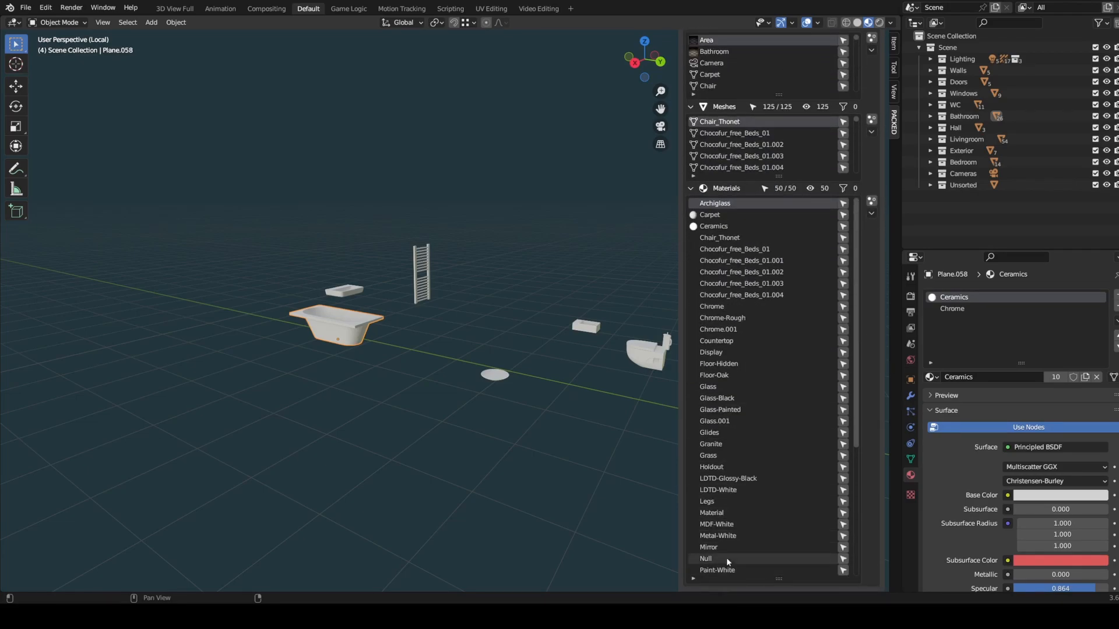
click(692, 580)
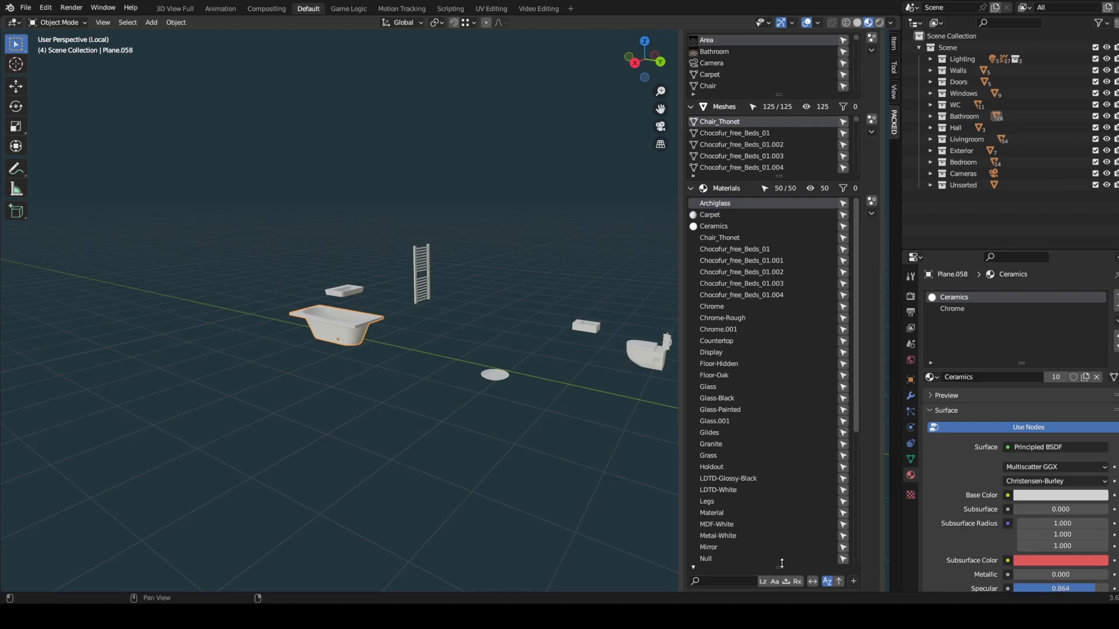
drag(779, 578, 761, 225)
click(726, 576)
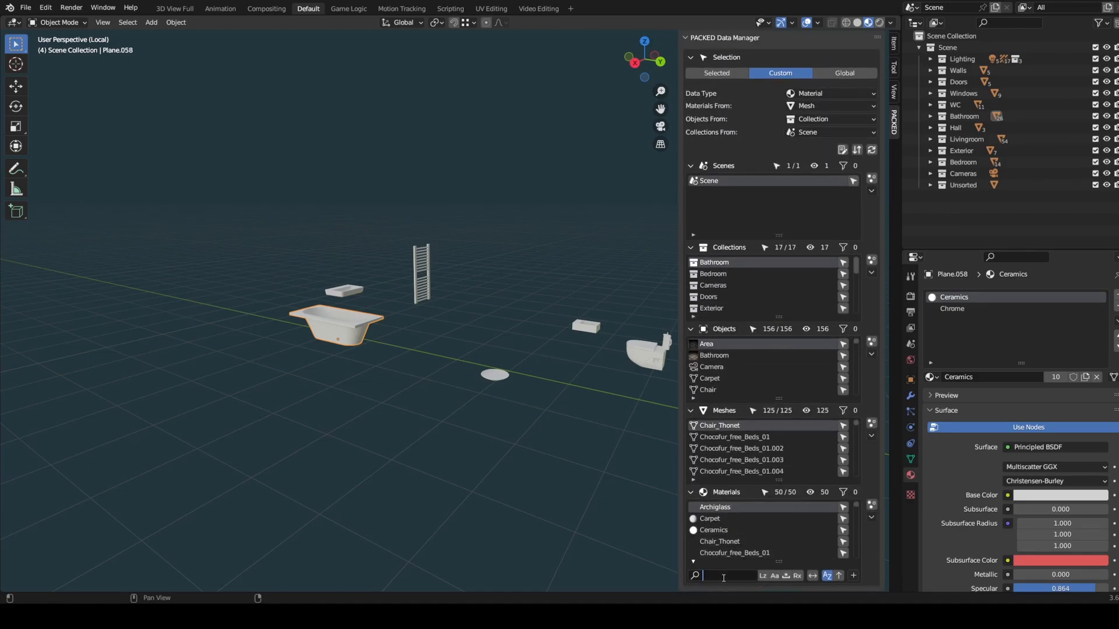
text(mirr)
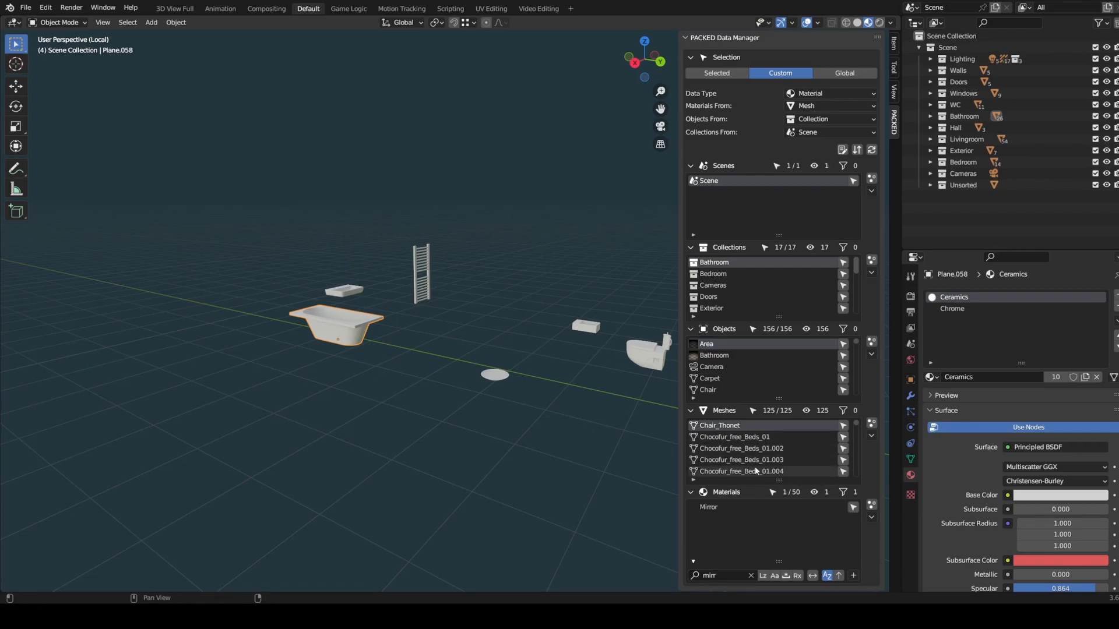
Switch to the PACKED Data Manager documentation and read the Addon Interface page down to the Custom scope mode section
click(857, 150)
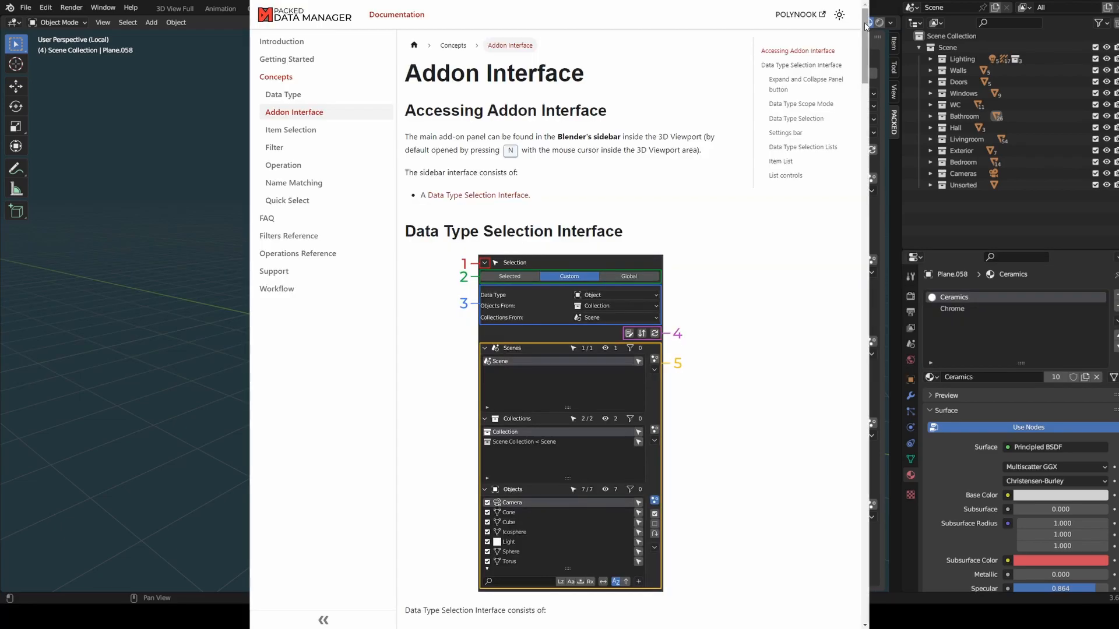
scroll(867, 53, down, 4)
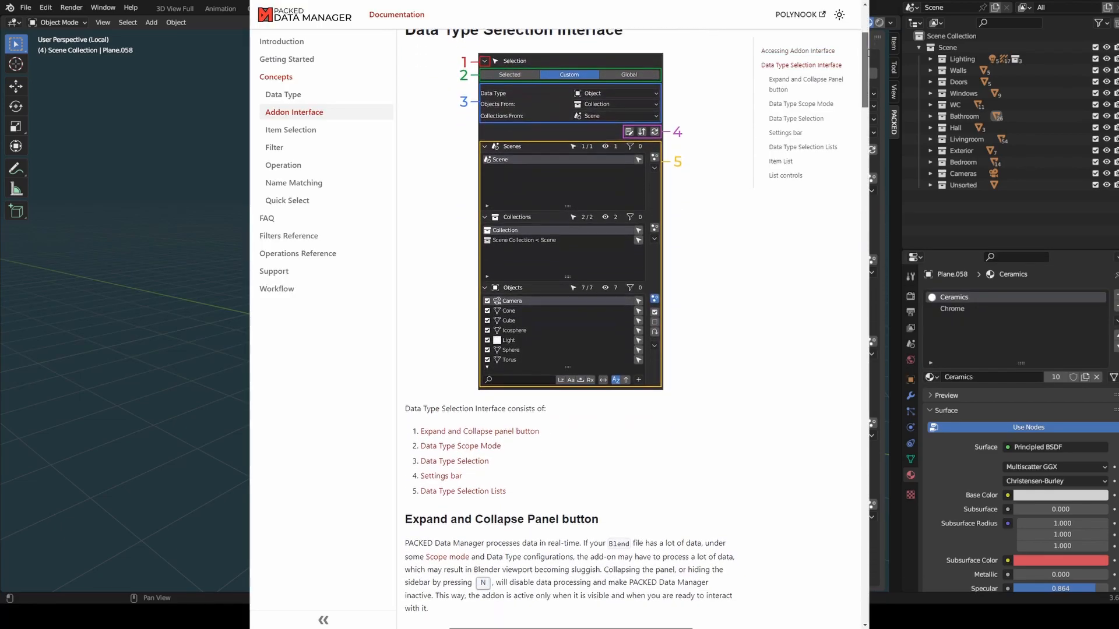
scroll(869, 52, down, 8)
scroll(632, 328, down, 8)
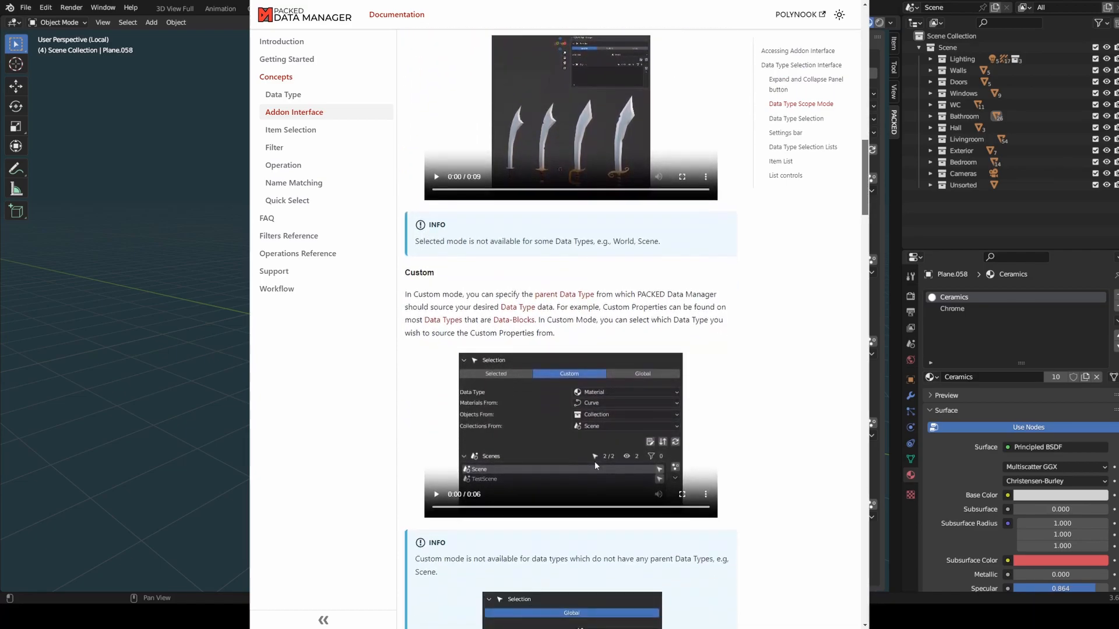
scroll(571, 326, down, 2)
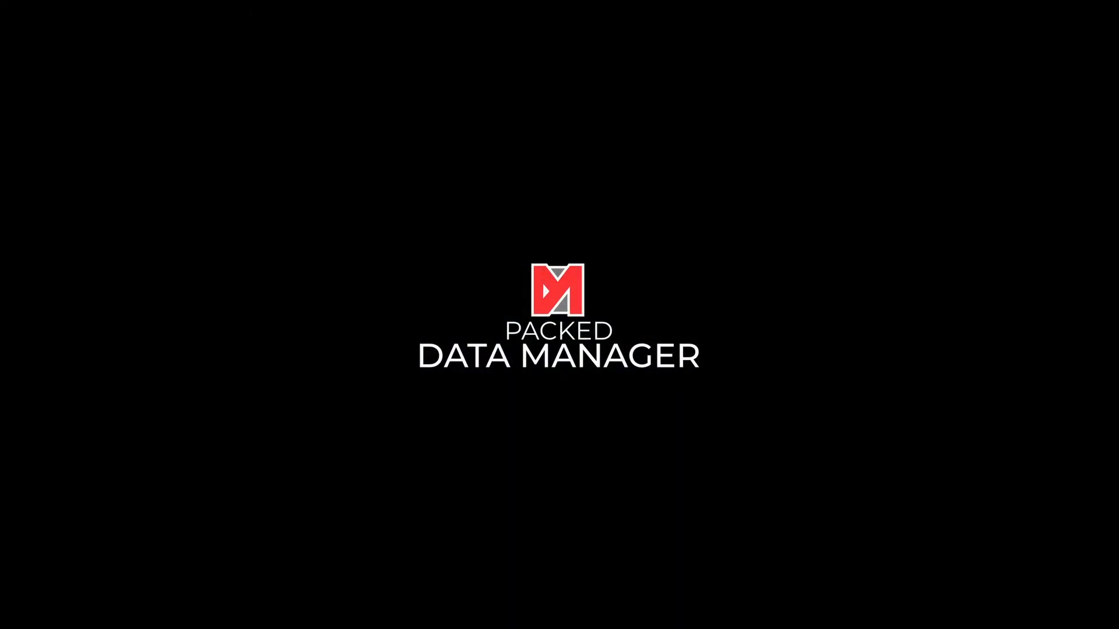